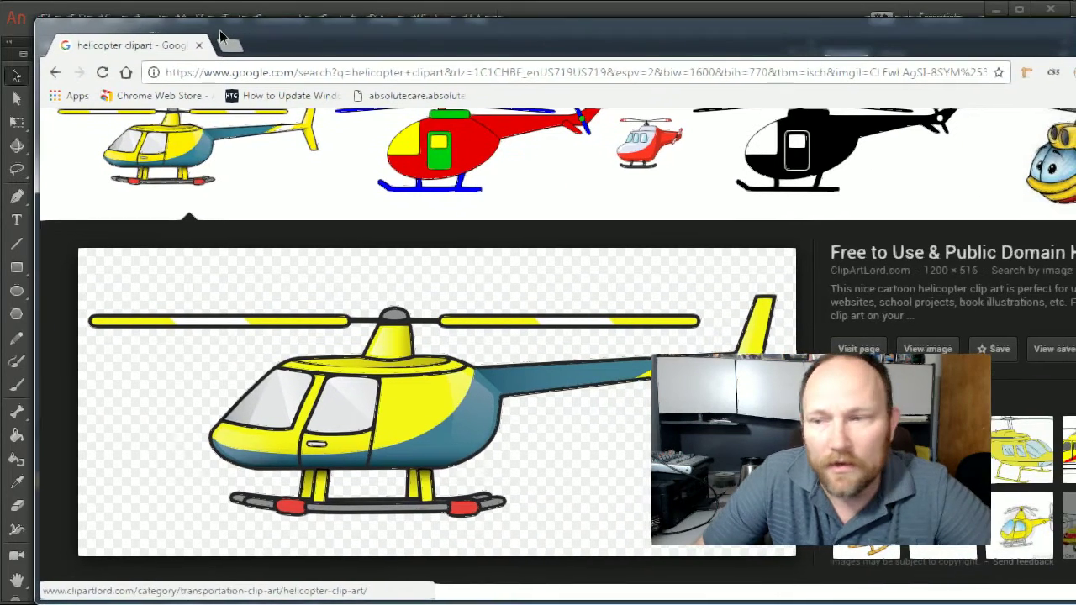
{"action": "left_click_drag", "start_coordinate": [219, 29], "coordinate": [215, 29]}
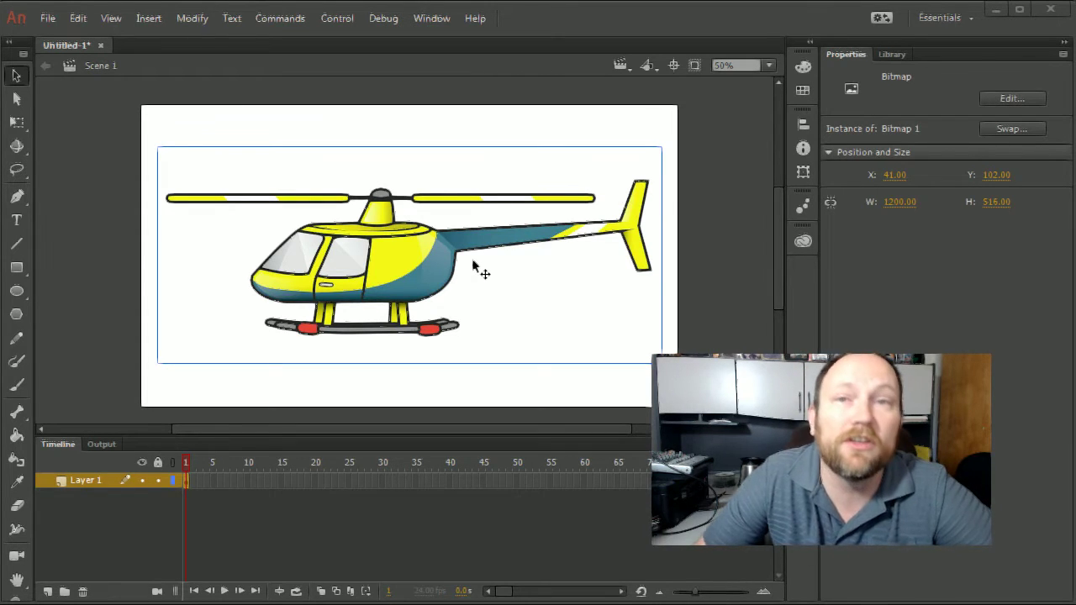
Trace the helicopter bitmap into vector shapes with colour threshold 100, minimum area 100 pixels, and normal corner threshold and curve fit.
{"action": "left_click", "coordinate": [192, 19]}
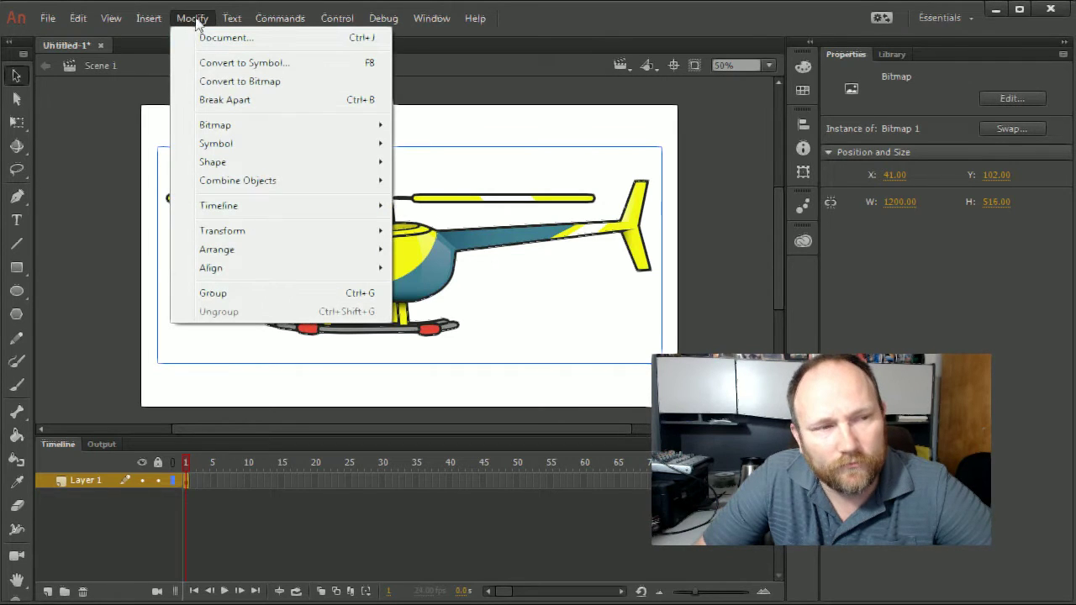
{"action": "mouse_move", "coordinate": [257, 128]}
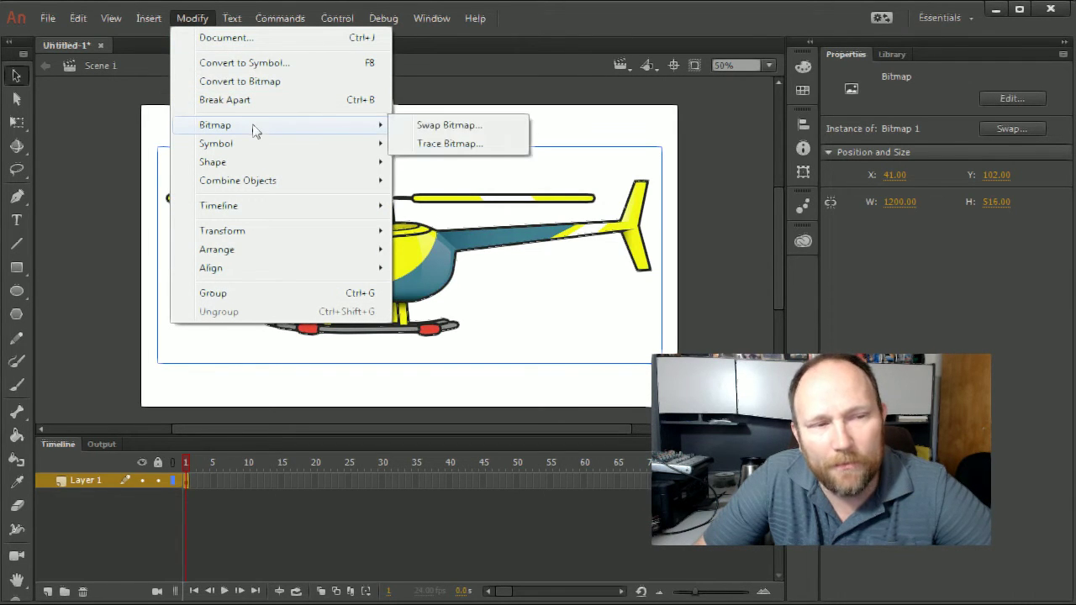
{"action": "left_click", "coordinate": [454, 143]}
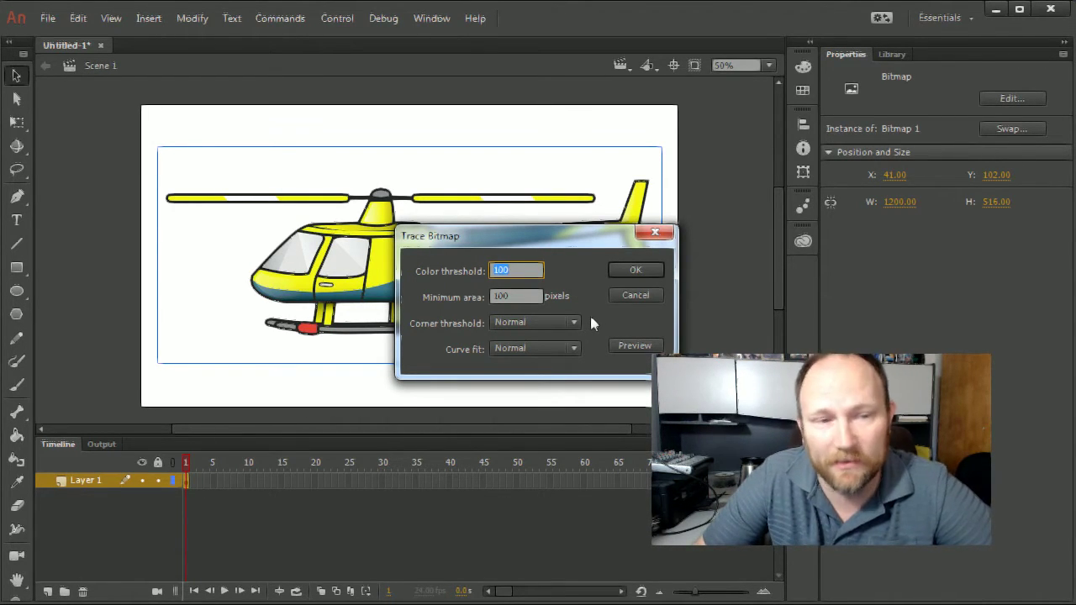
{"action": "left_click", "coordinate": [629, 273]}
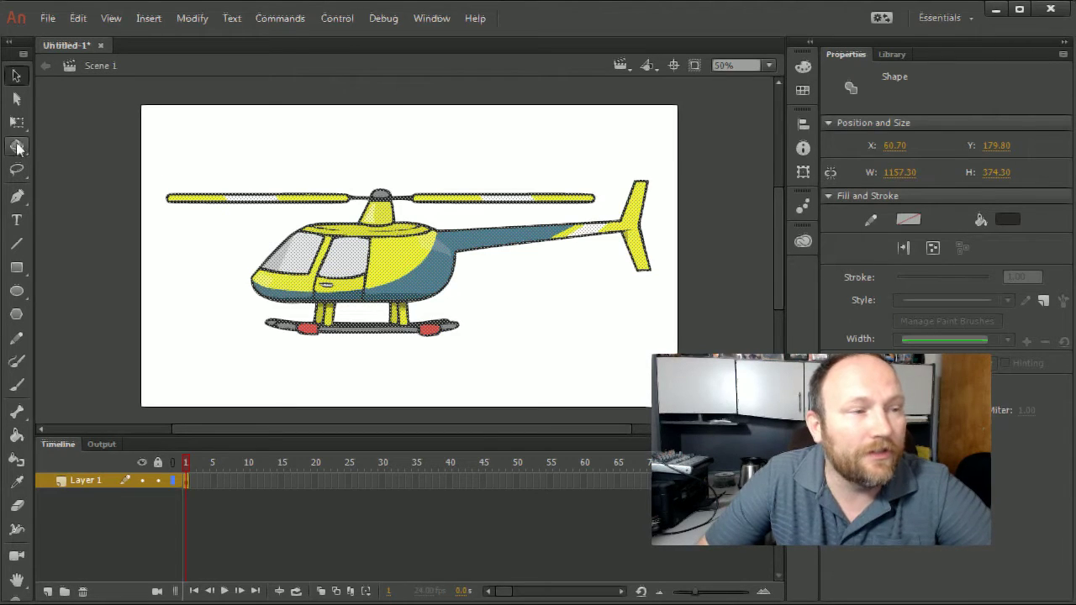
Select the helicopter's rotor blades with the Lasso tool and convert them to a movie clip symbol named "propellers".
{"action": "left_click", "coordinate": [18, 171]}
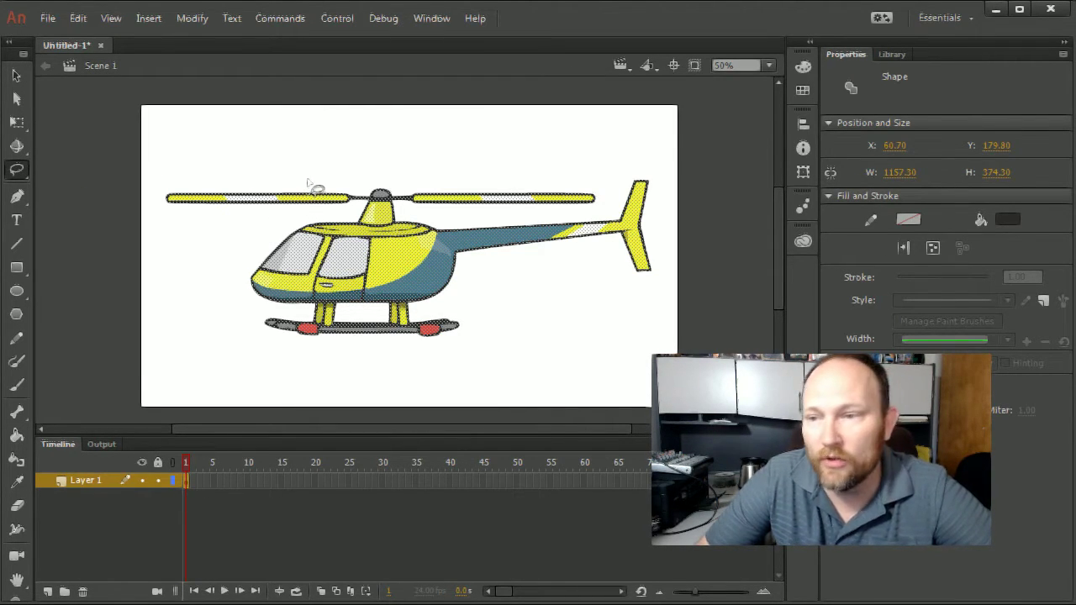
{"action": "mouse_move", "coordinate": [296, 178]}
{"action": "left_mouse_down"}
{"action": "mouse_move", "coordinate": [165, 169]}
{"action": "mouse_move", "coordinate": [144, 175]}
{"action": "mouse_move", "coordinate": [145, 190]}
{"action": "mouse_move", "coordinate": [167, 215]}
{"action": "mouse_move", "coordinate": [309, 215]}
{"action": "mouse_move", "coordinate": [357, 202]}
{"action": "mouse_move", "coordinate": [377, 216]}
{"action": "mouse_move", "coordinate": [377, 196]}
{"action": "mouse_move", "coordinate": [396, 215]}
{"action": "mouse_move", "coordinate": [395, 204]}
{"action": "mouse_move", "coordinate": [476, 227]}
{"action": "mouse_move", "coordinate": [585, 215]}
{"action": "mouse_move", "coordinate": [604, 202]}
{"action": "mouse_move", "coordinate": [598, 175]}
{"action": "mouse_move", "coordinate": [569, 155]}
{"action": "mouse_move", "coordinate": [511, 144]}
{"action": "mouse_move", "coordinate": [449, 144]}
{"action": "mouse_move", "coordinate": [338, 183]}
{"action": "left_mouse_up"}
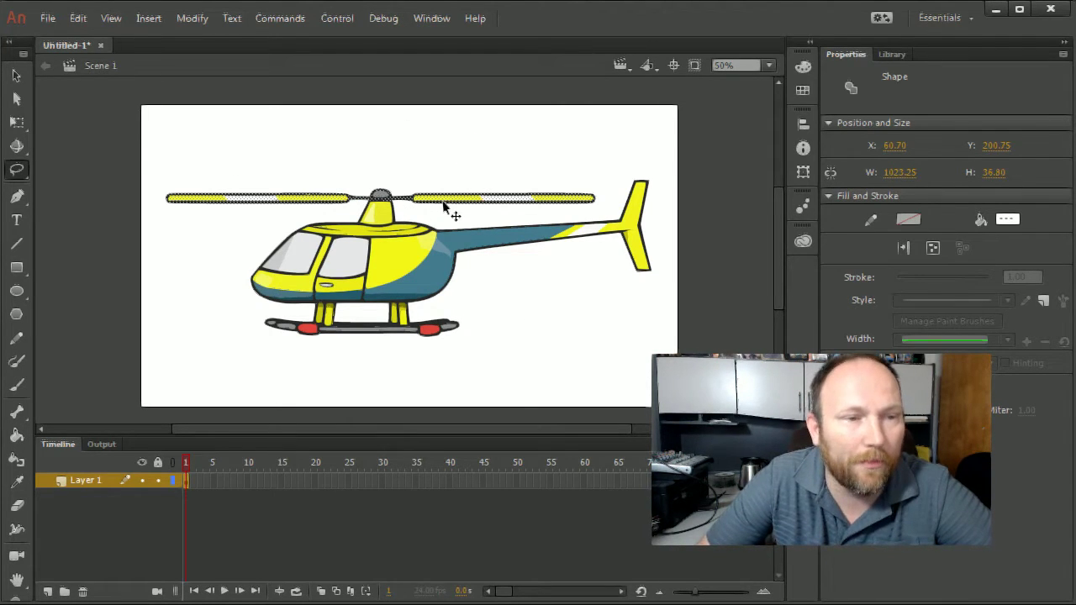
{"action": "right_click", "coordinate": [385, 199]}
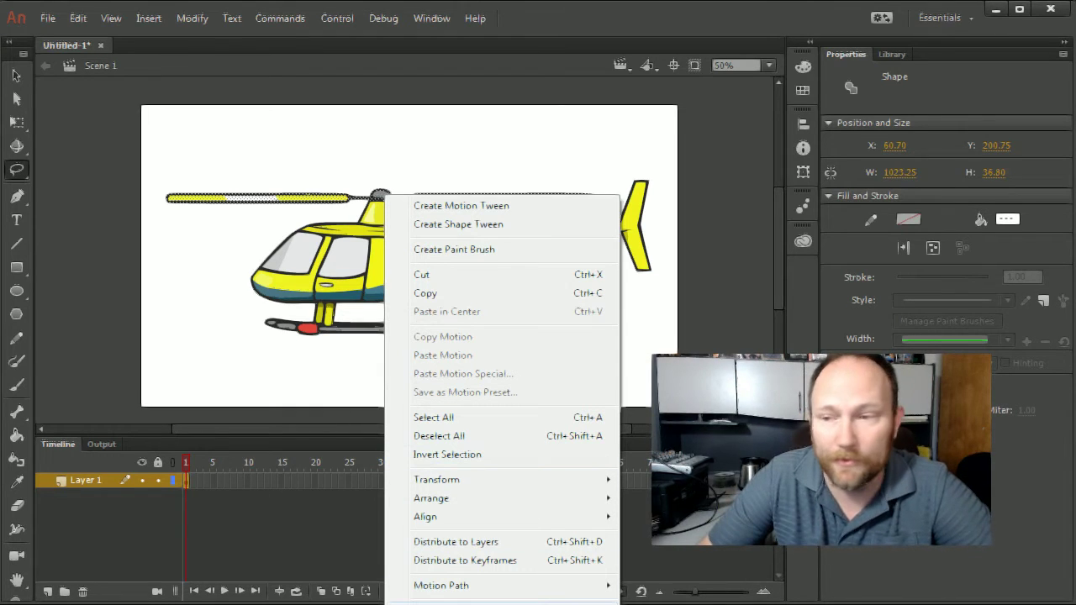
{"action": "left_click", "coordinate": [454, 603]}
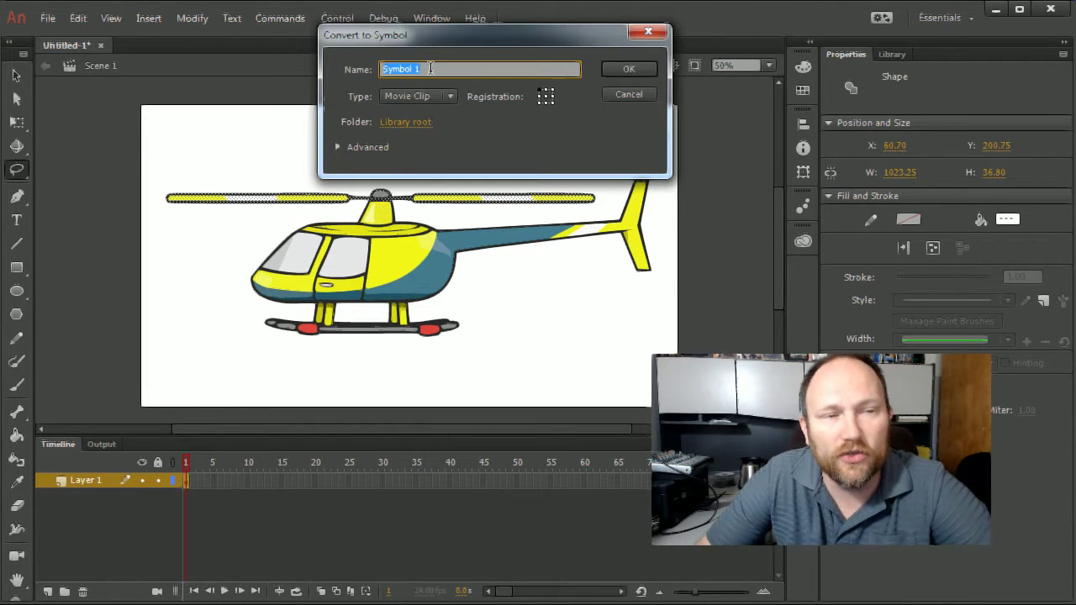
{"action": "type", "text": "prop"}
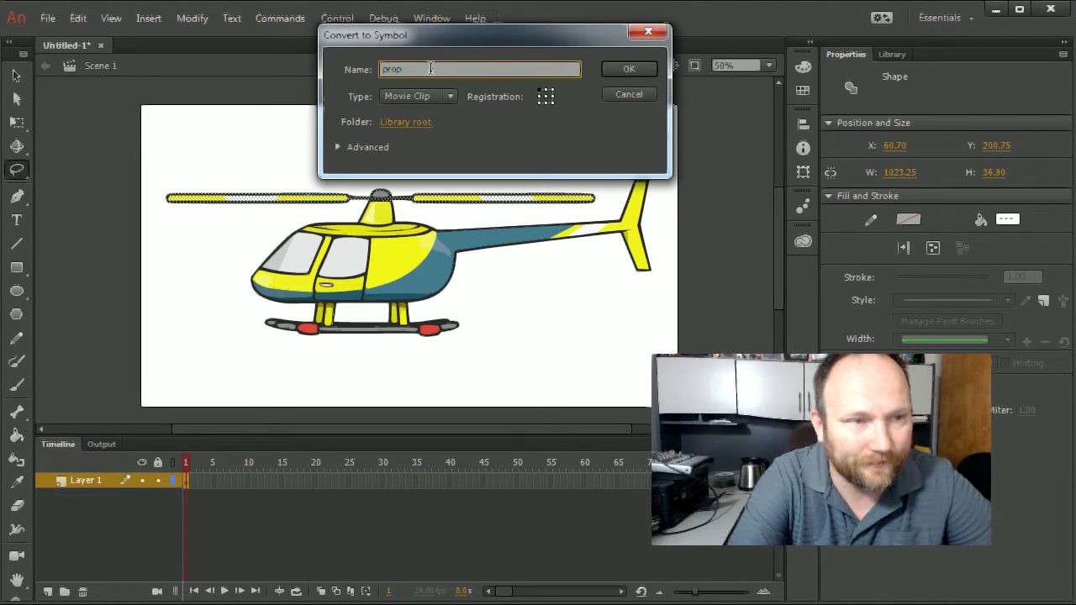
{"action": "type", "text": "ellers"}
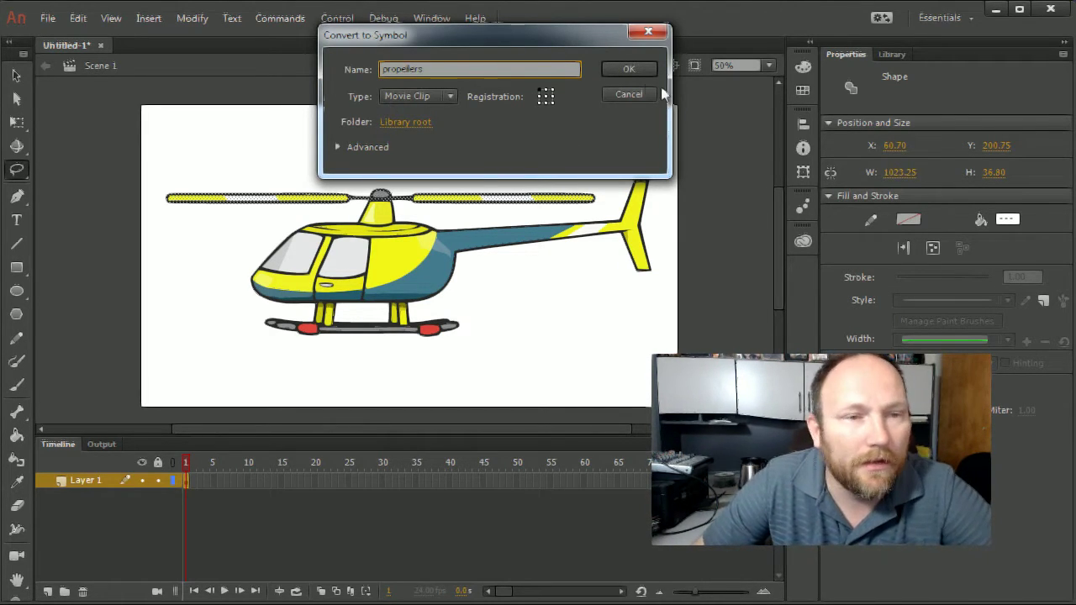
{"action": "left_click", "coordinate": [630, 68]}
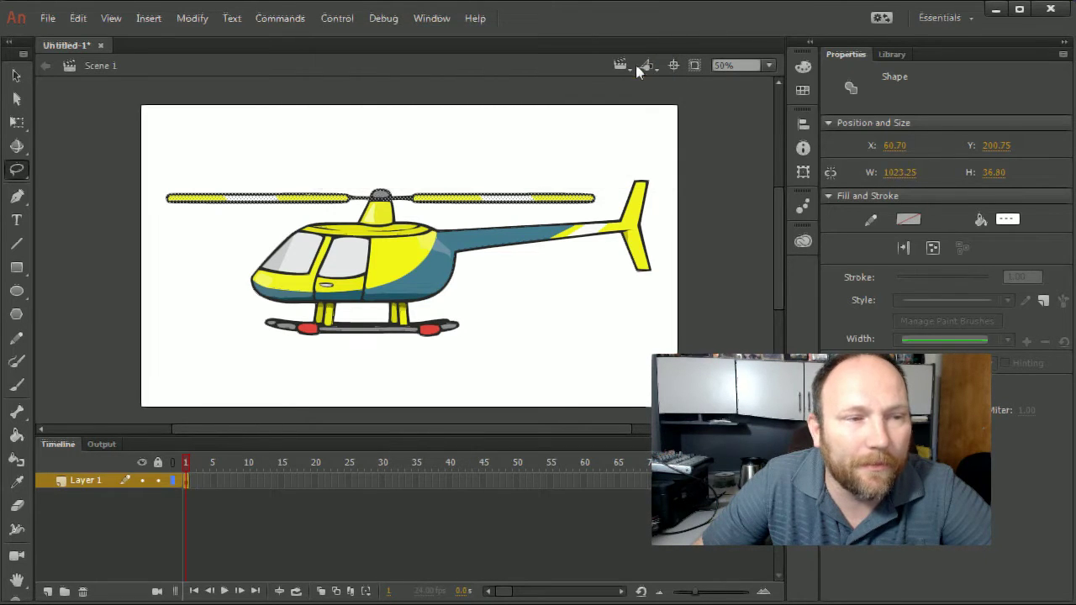
Convert the whole helicopter, including its propellers, to a graphic symbol named "main helipcopter body".
{"action": "left_click", "coordinate": [16, 74]}
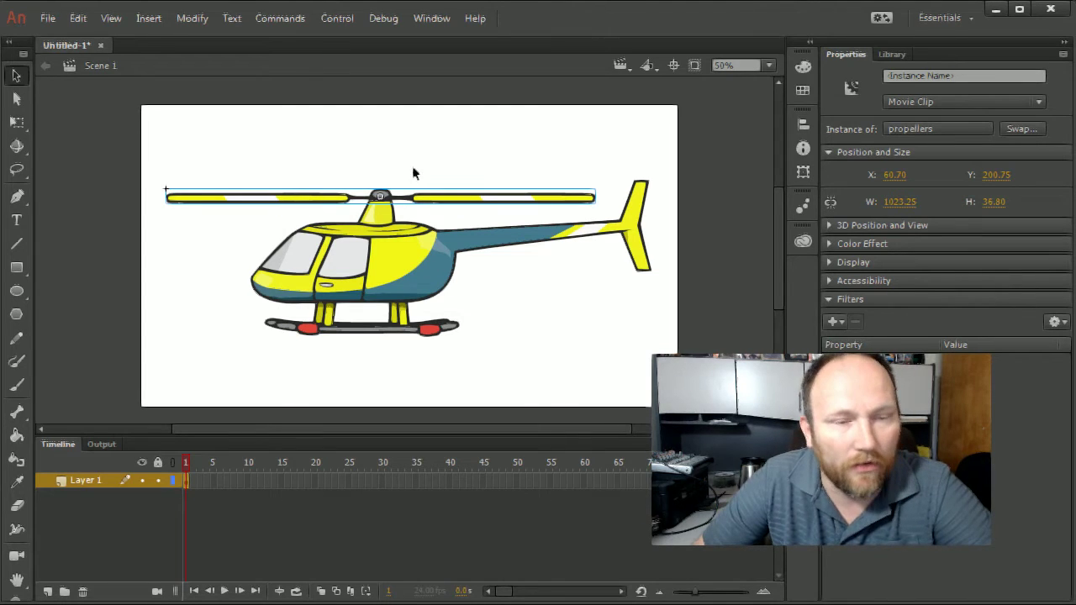
{"action": "left_click_drag", "start_coordinate": [418, 164], "coordinate": [221, 136]}
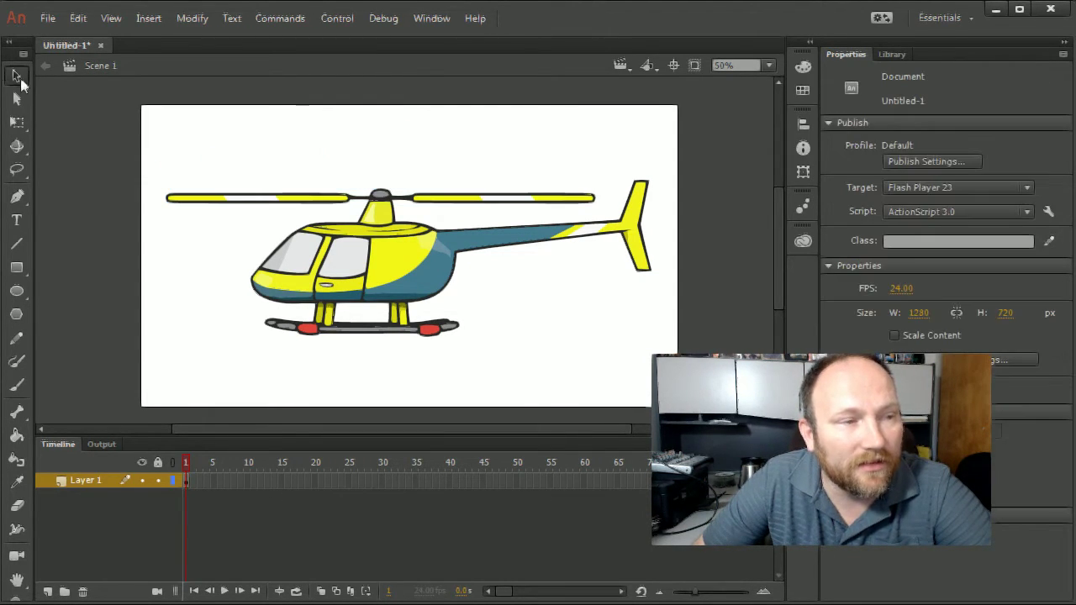
{"action": "key", "text": "ctrl+a"}
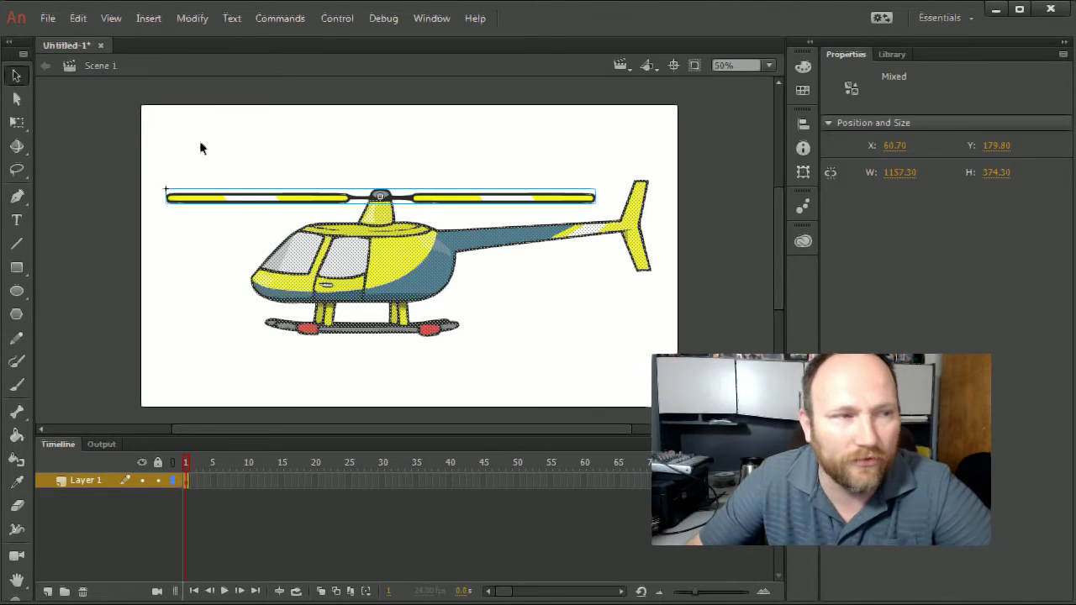
{"action": "right_click", "coordinate": [345, 233]}
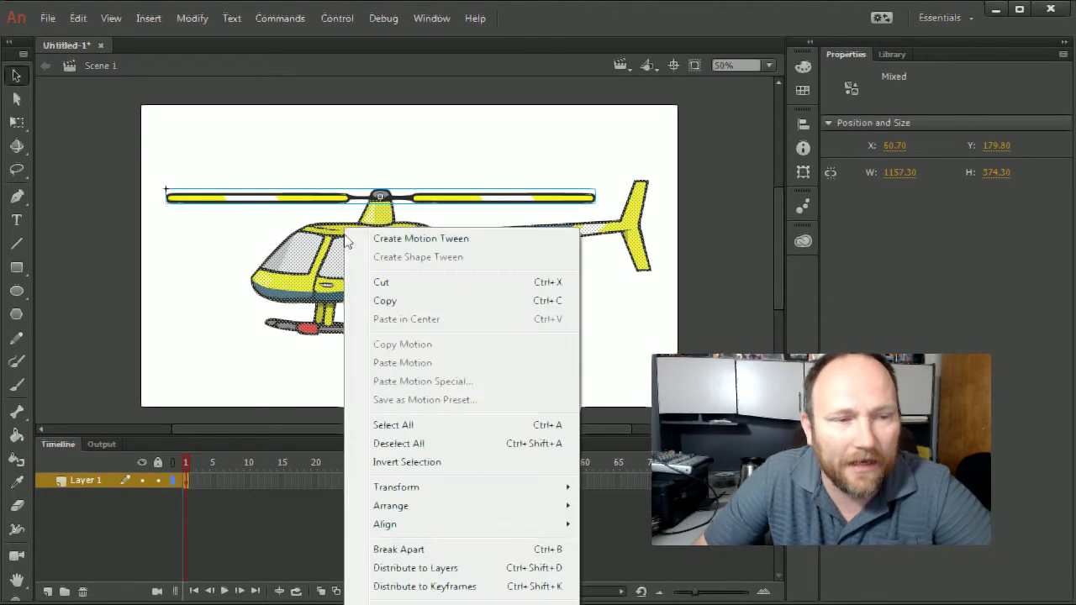
{"action": "left_click", "coordinate": [417, 239]}
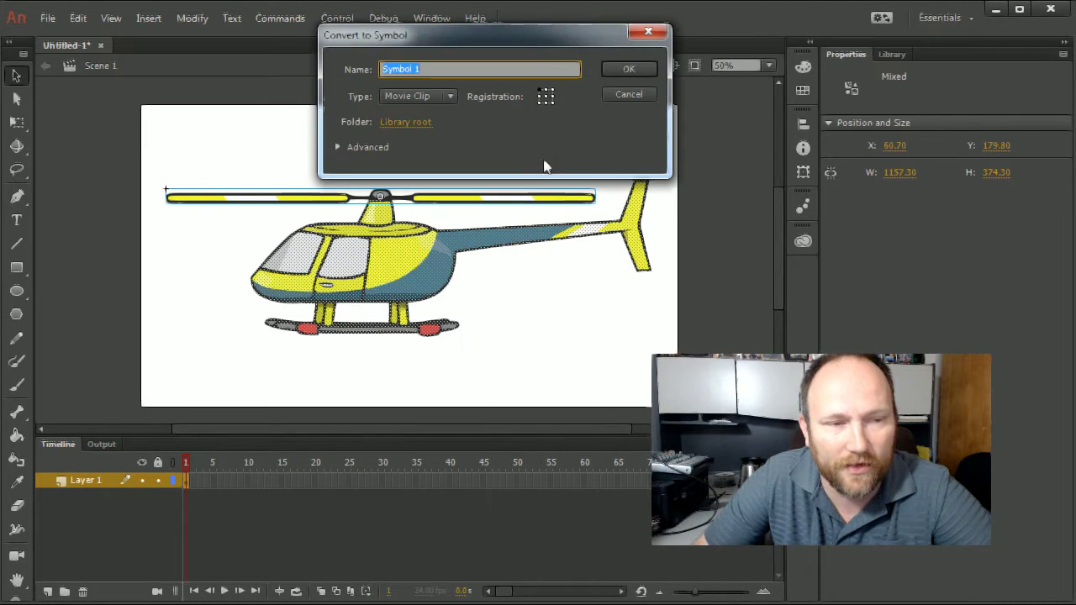
{"action": "left_click", "coordinate": [440, 95]}
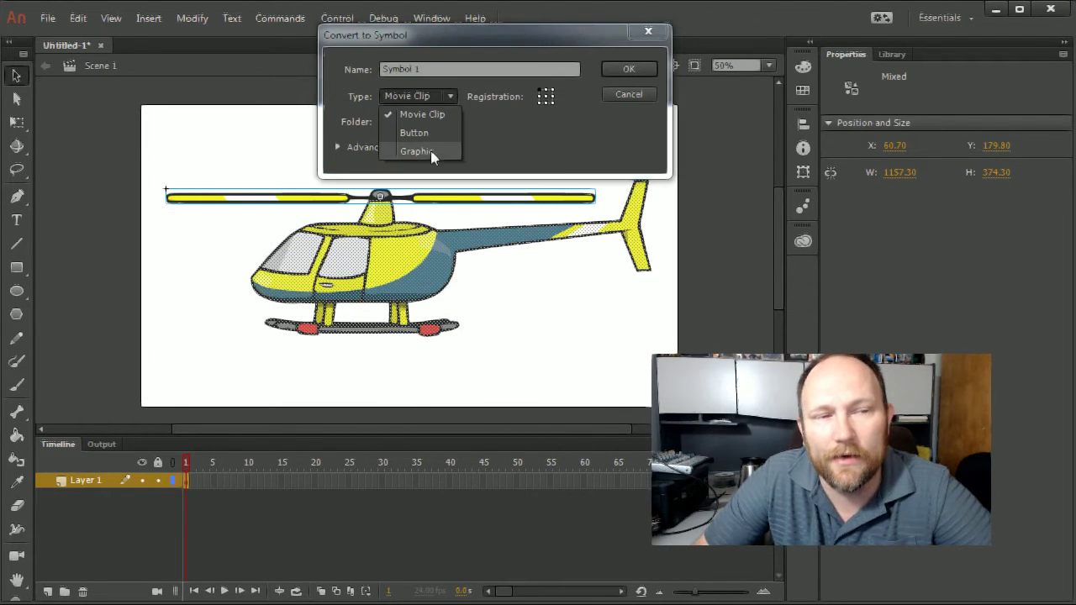
{"action": "left_click", "coordinate": [429, 150]}
{"action": "left_click", "coordinate": [438, 67]}
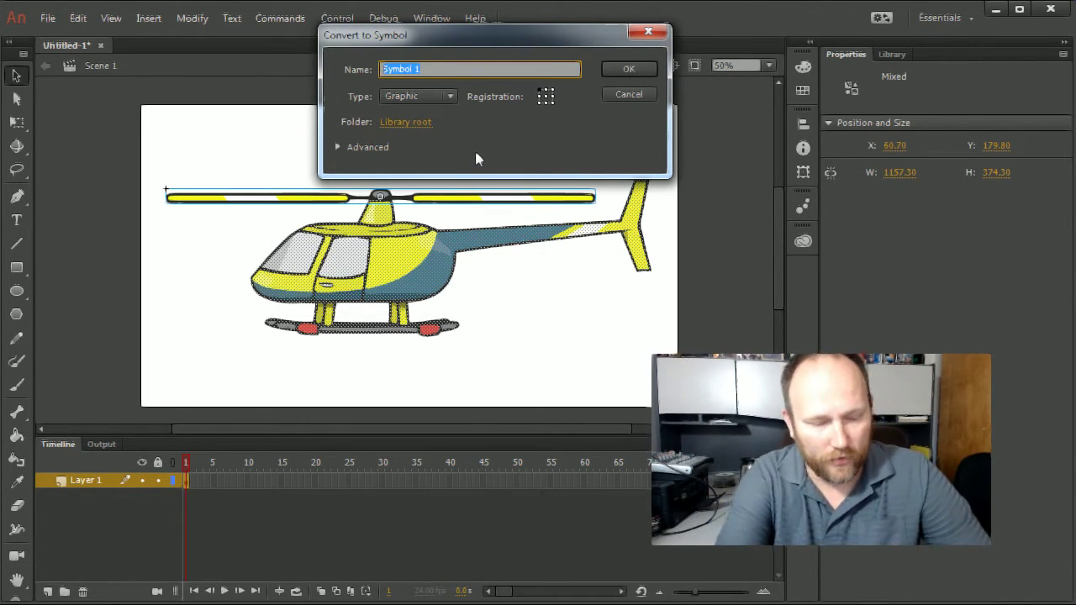
{"action": "type", "text": "main"}
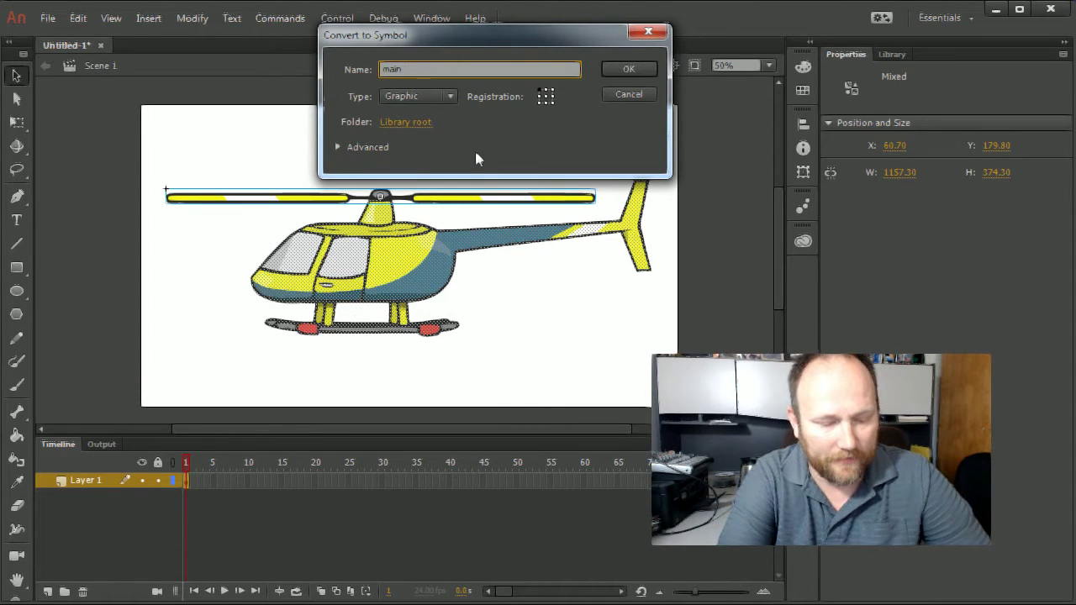
{"action": "type", "text": " helipcopt"}
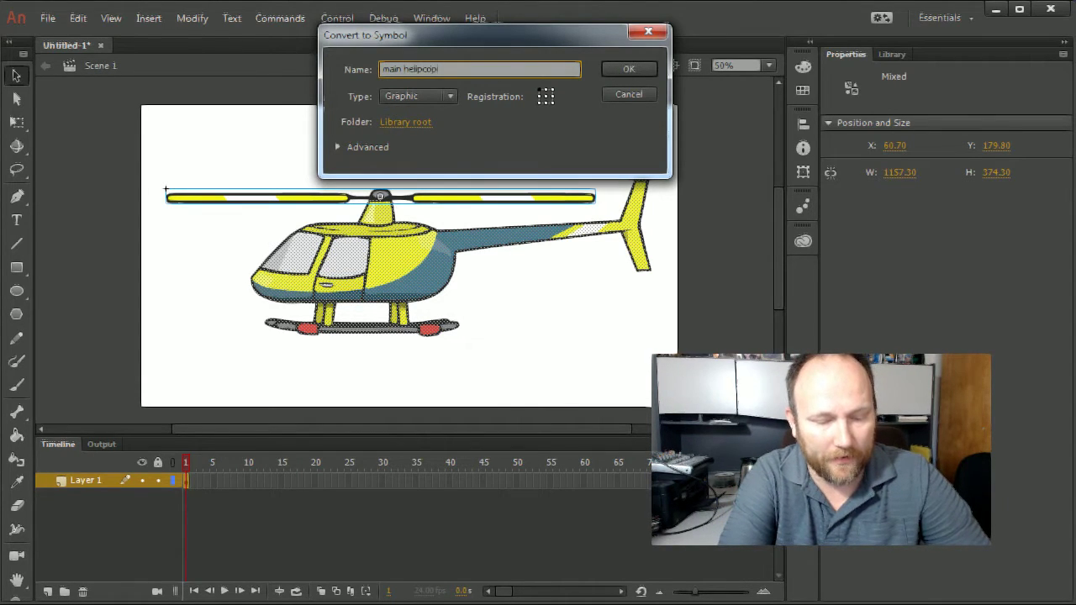
{"action": "type", "text": "er bldy"}
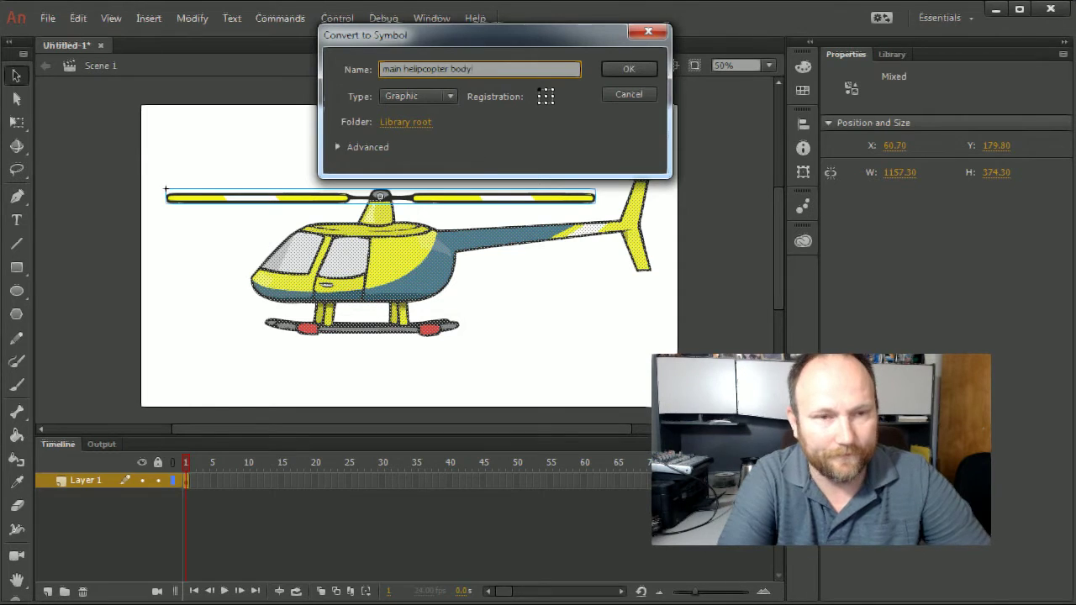
{"action": "key", "text": "Return"}
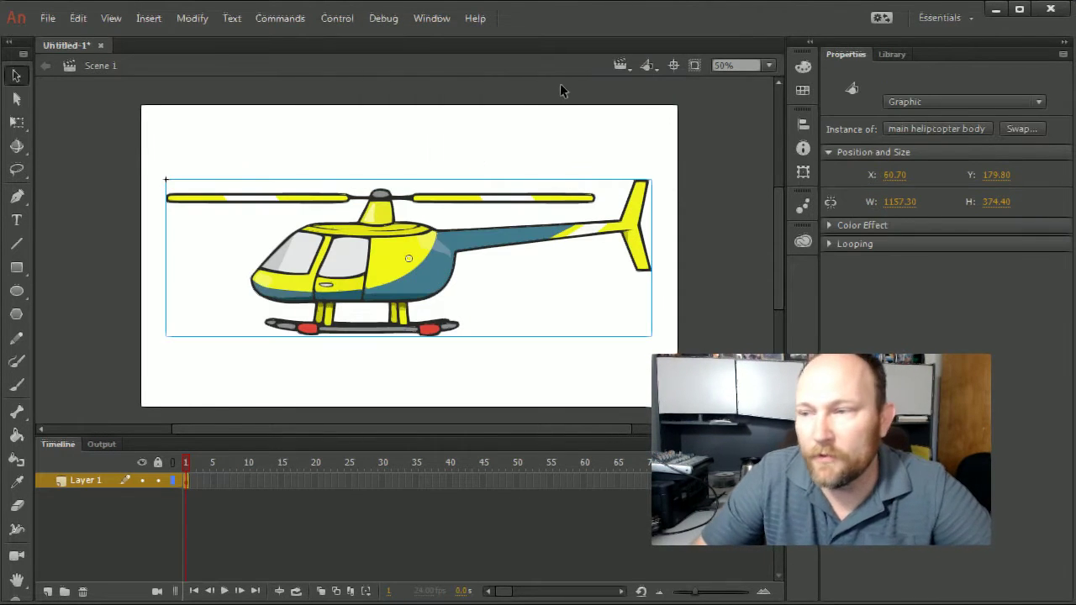
Enter the main helicopter body symbol and open its nested propellers clip for editing, previewing the propellers item in the library.
{"action": "left_click", "coordinate": [892, 54]}
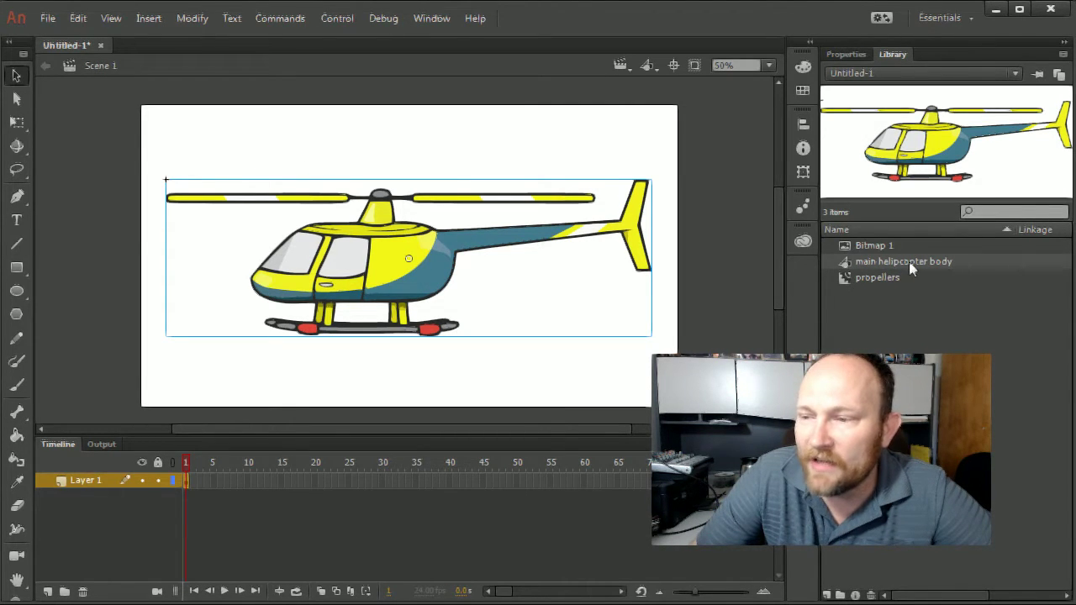
{"action": "double_click", "coordinate": [389, 238]}
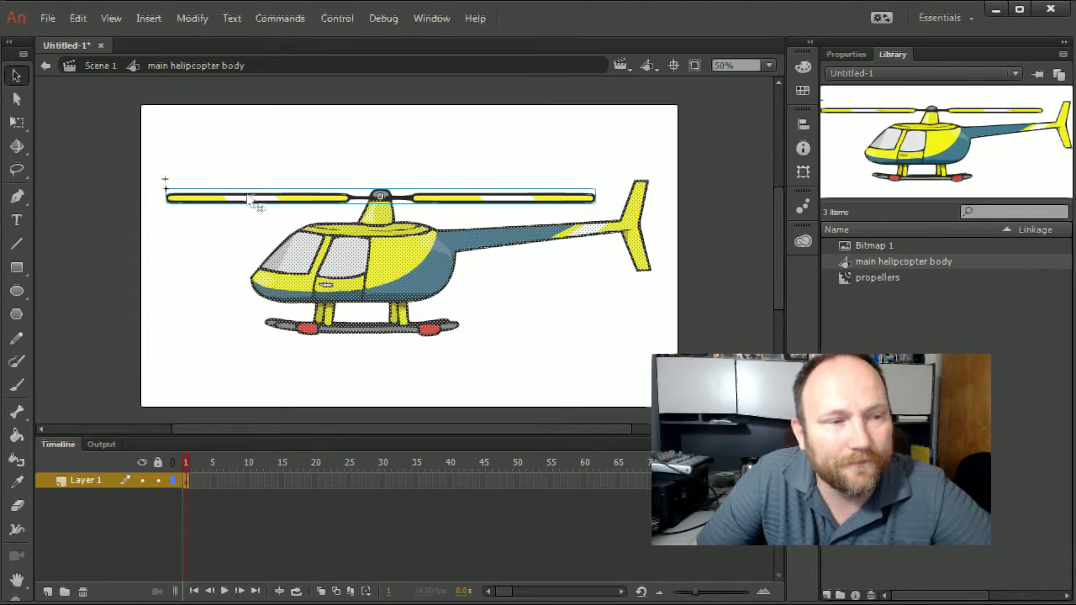
{"action": "double_click", "coordinate": [319, 200]}
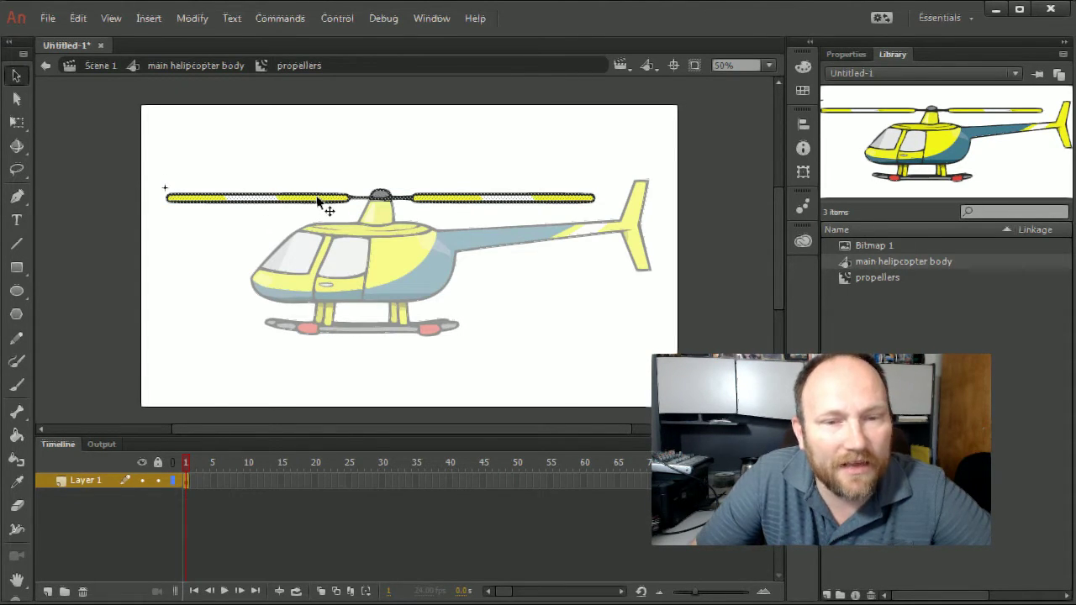
{"action": "left_click", "coordinate": [858, 277]}
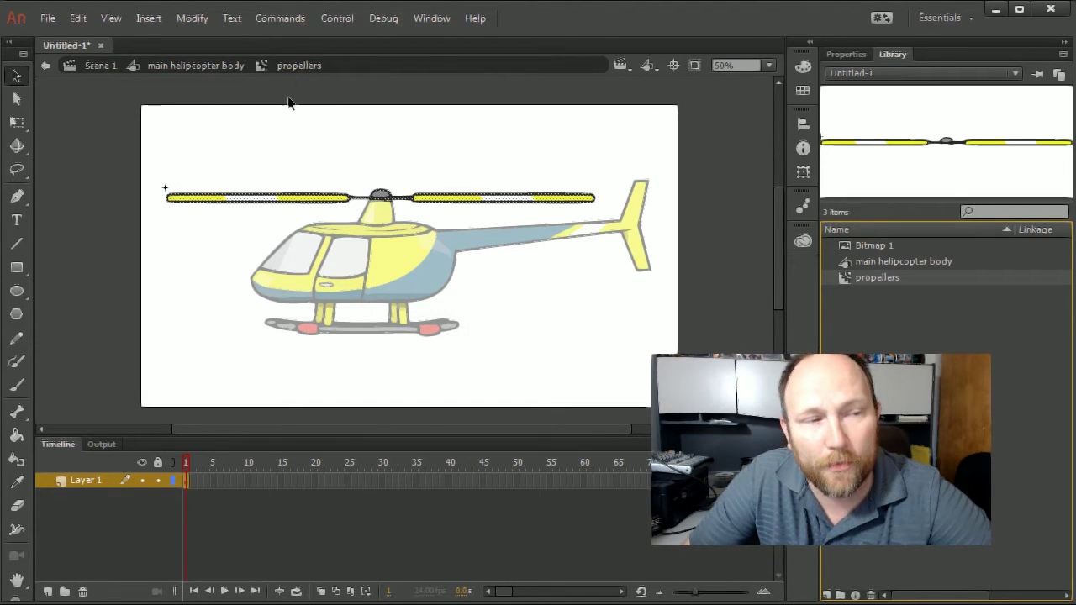
Select all the propeller artwork and convert it to a movie clip symbol named "prop animation".
{"action": "mouse_move", "coordinate": [156, 175]}
{"action": "left_mouse_down"}
{"action": "mouse_move", "coordinate": [184, 197]}
{"action": "mouse_move", "coordinate": [185, 173]}
{"action": "left_mouse_up"}
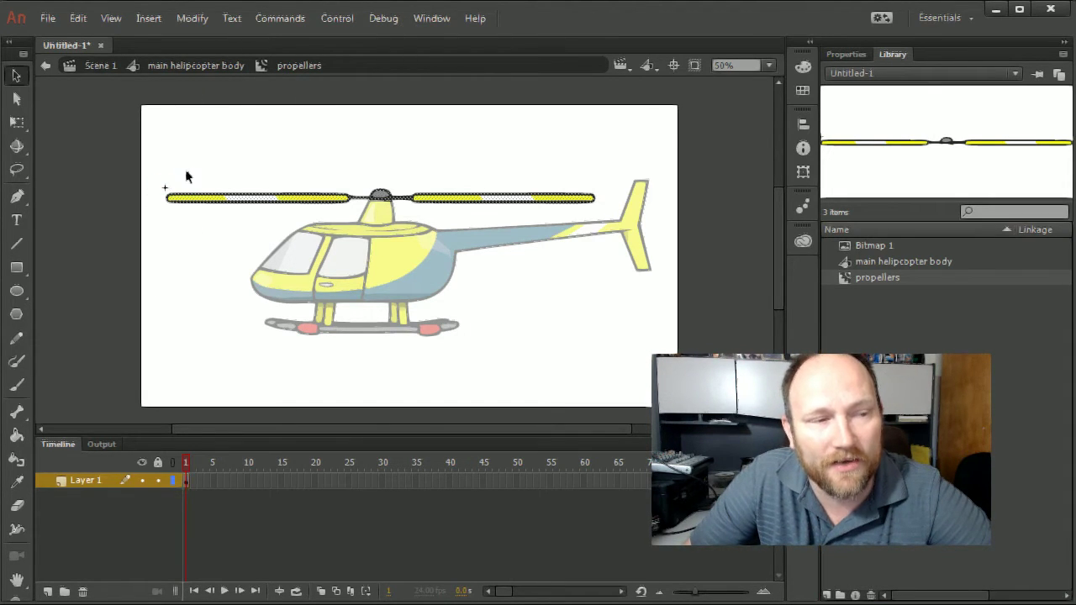
{"action": "key", "text": "ctrl+a"}
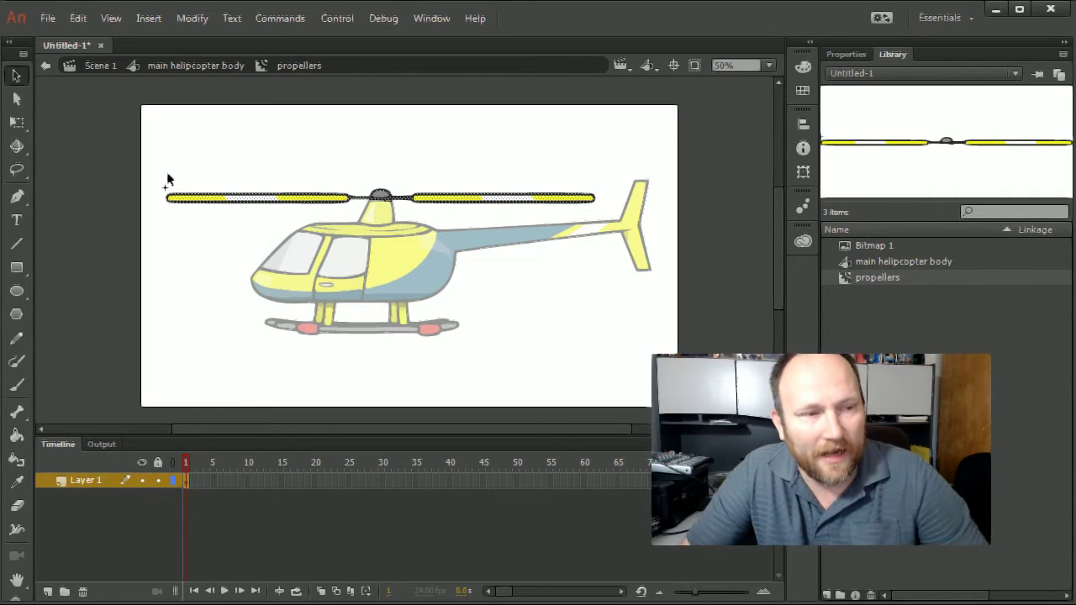
{"action": "right_click", "coordinate": [285, 206]}
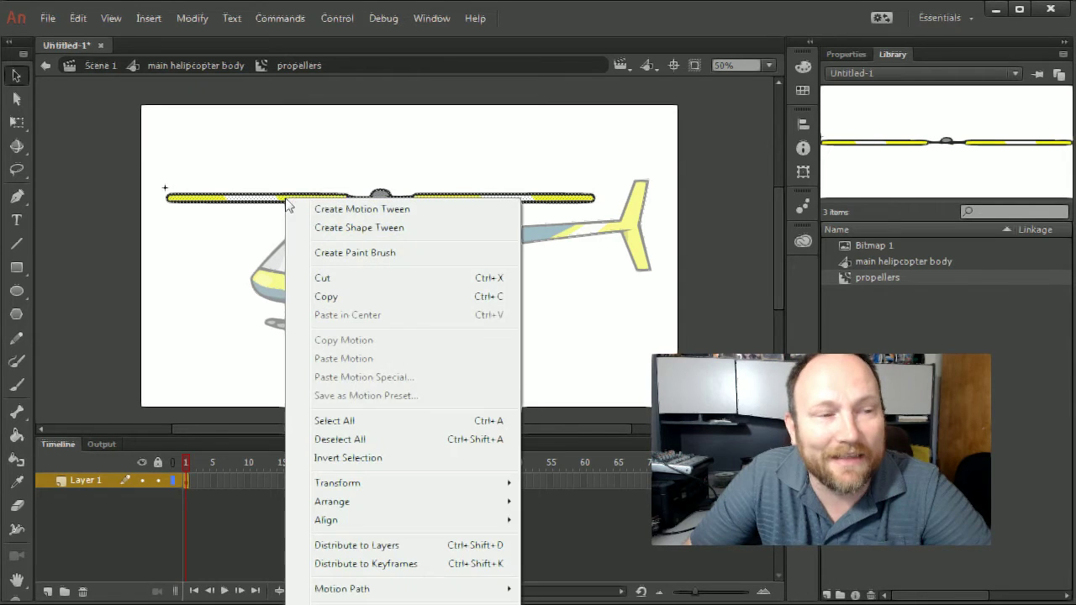
{"action": "key", "text": "F8"}
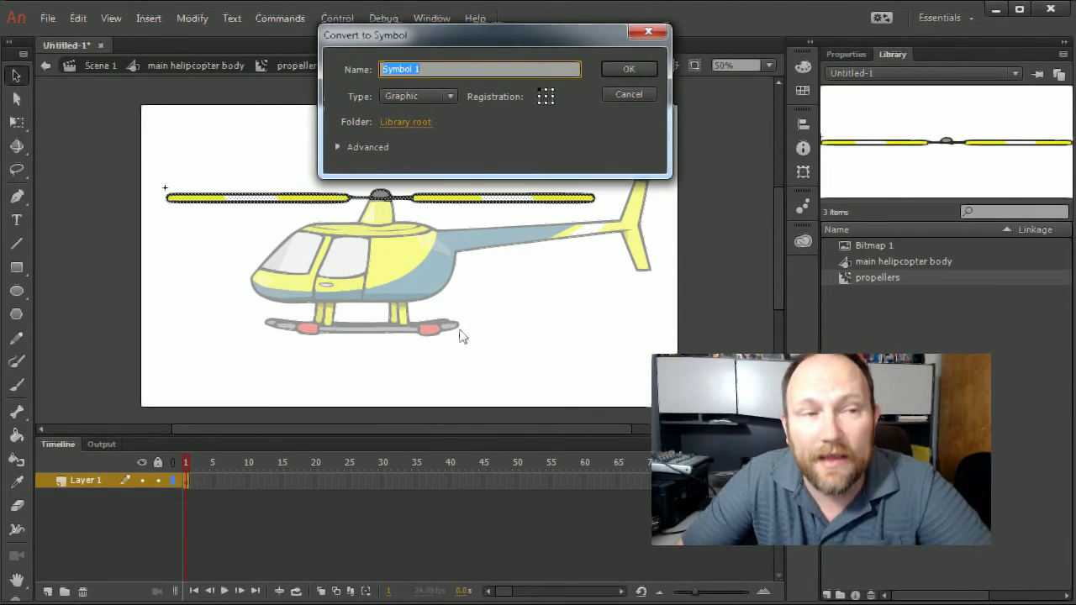
{"action": "type", "text": "prop"}
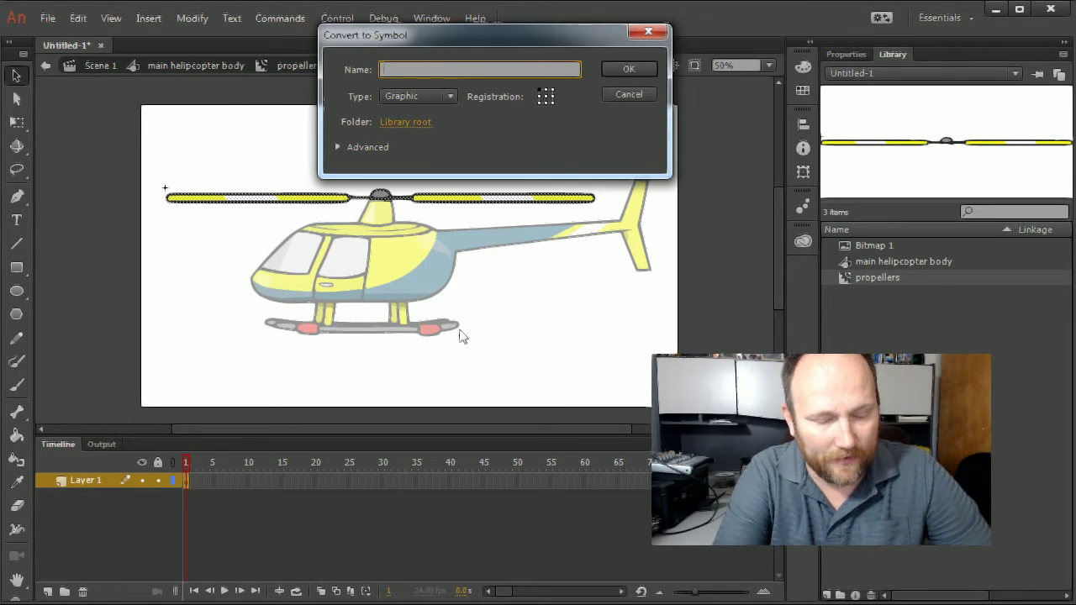
{"action": "type", "text": "e"}
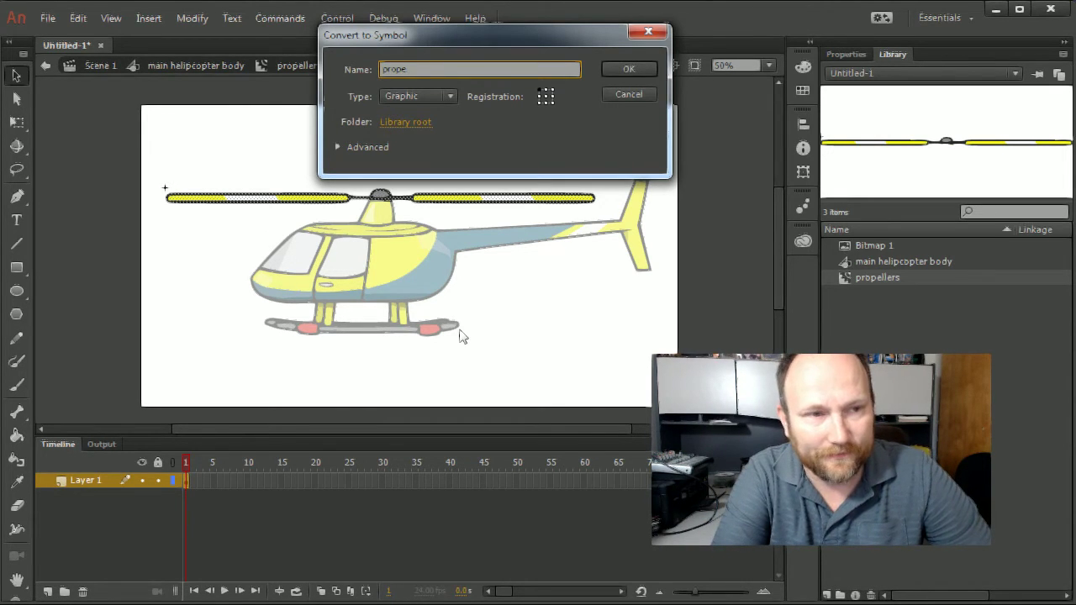
{"action": "key", "text": "BackSpace"}
{"action": "type", "text": " animation"}
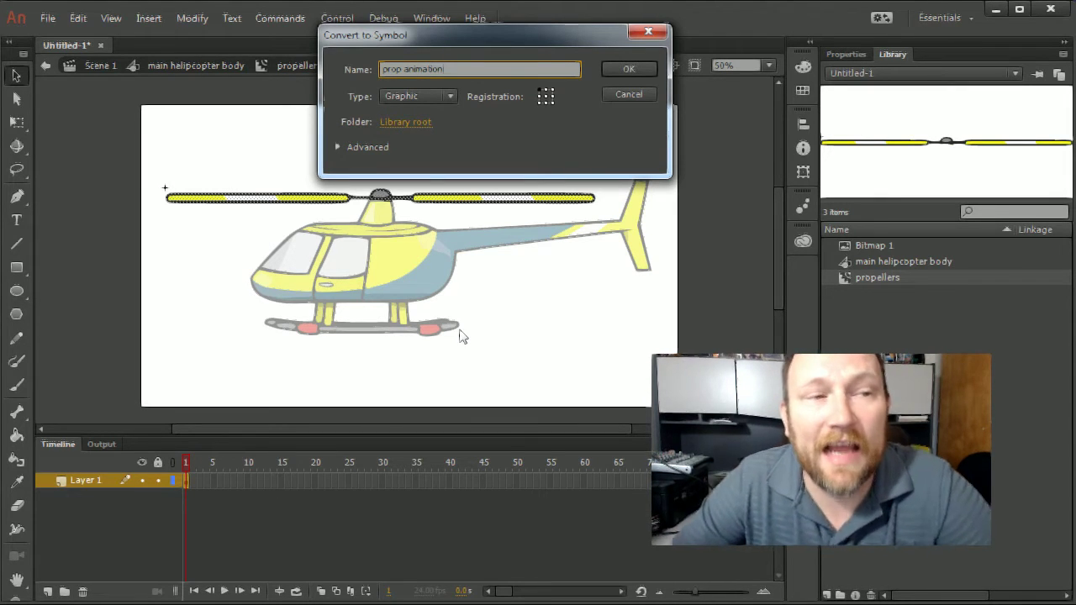
{"action": "left_click", "coordinate": [441, 97]}
{"action": "left_click", "coordinate": [422, 114]}
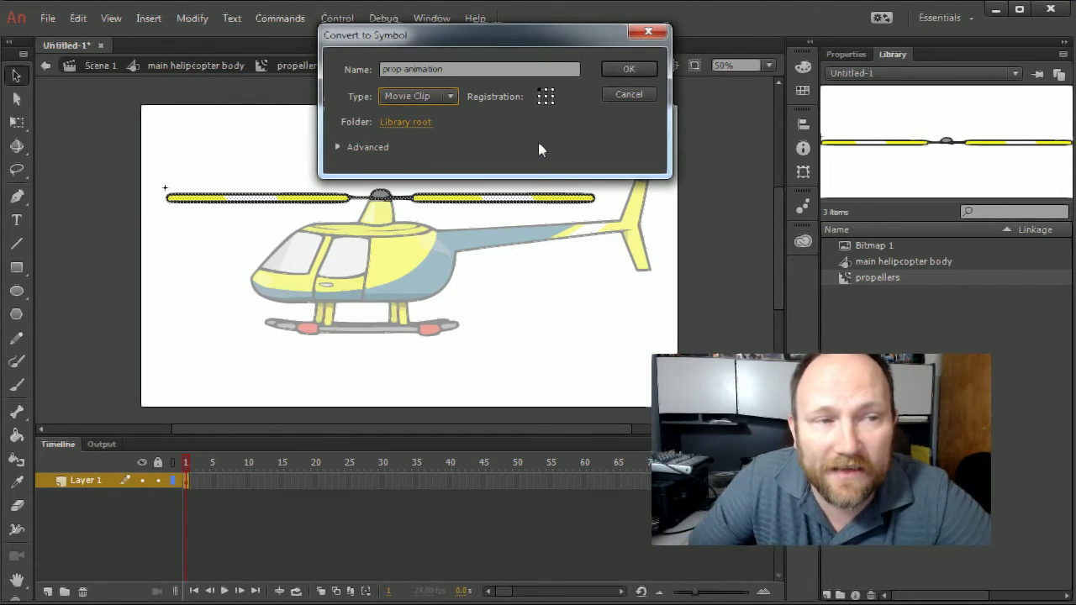
{"action": "left_click", "coordinate": [637, 69]}
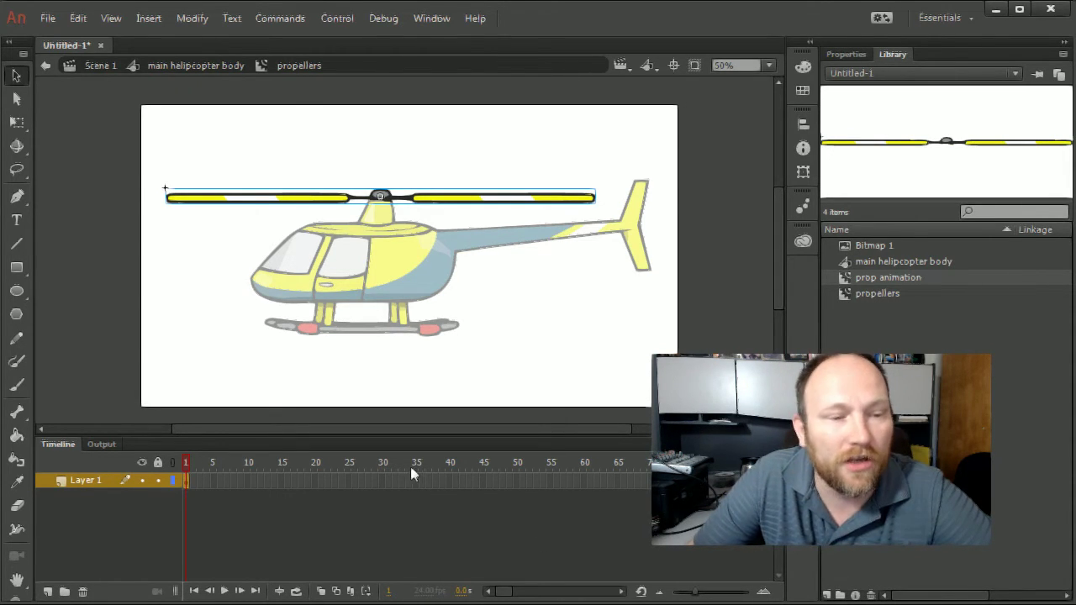
Extend Layer 1 to frame 24 and create a motion tween for the prop animation instance.
{"action": "left_click", "coordinate": [341, 479]}
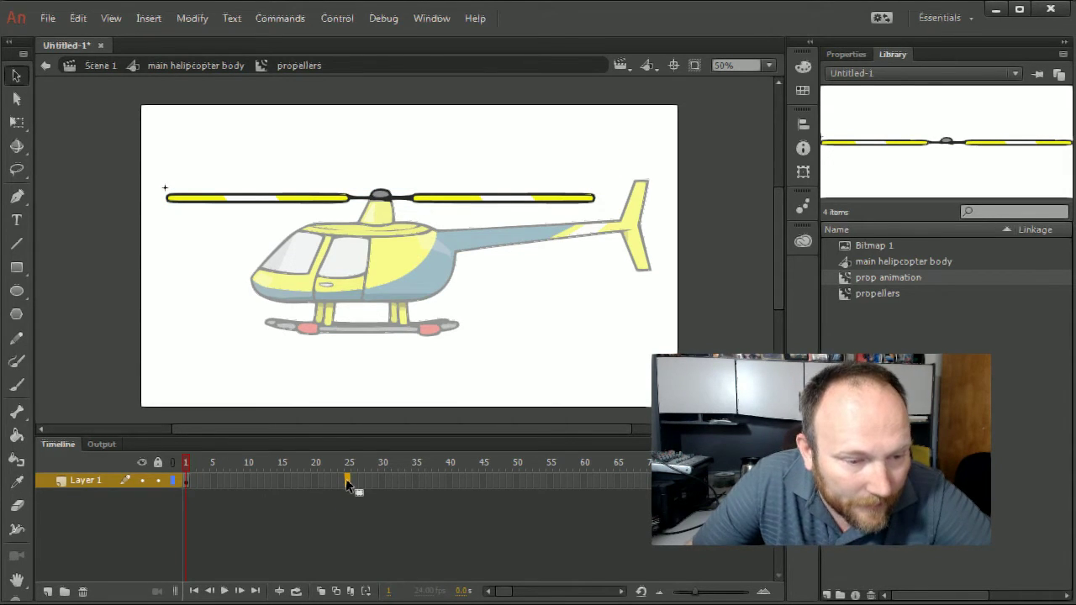
{"action": "left_click_drag", "start_coordinate": [346, 480], "coordinate": [341, 487]}
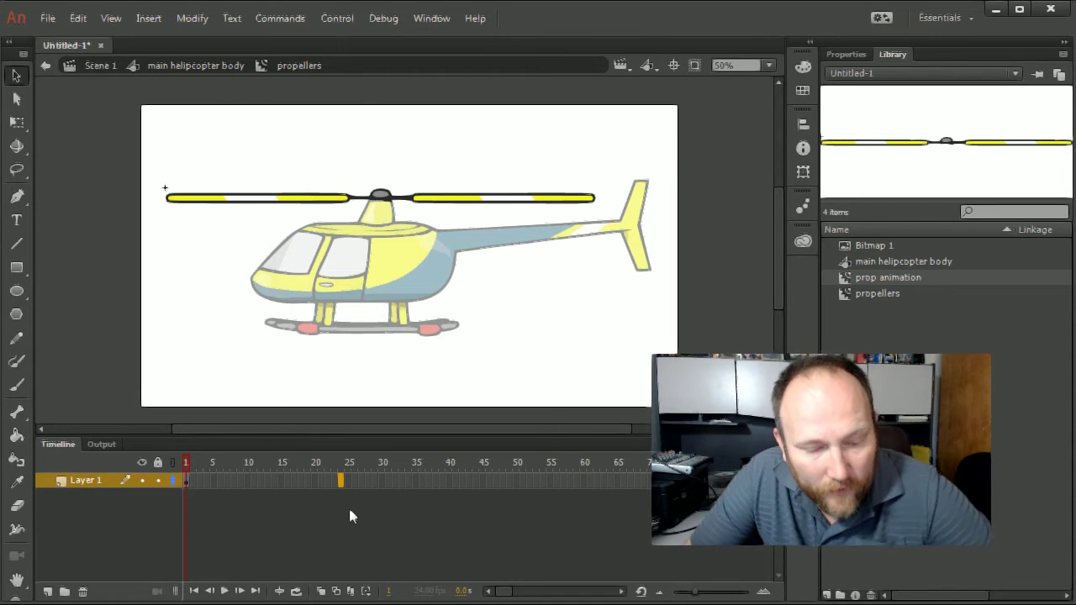
{"action": "key", "text": "F5"}
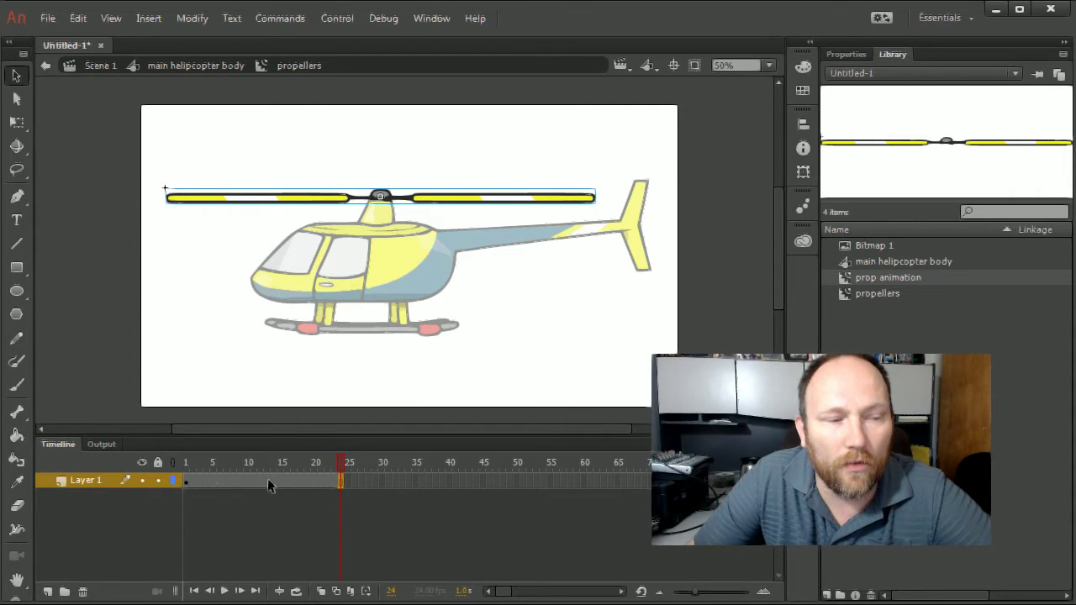
{"action": "right_click", "coordinate": [440, 206]}
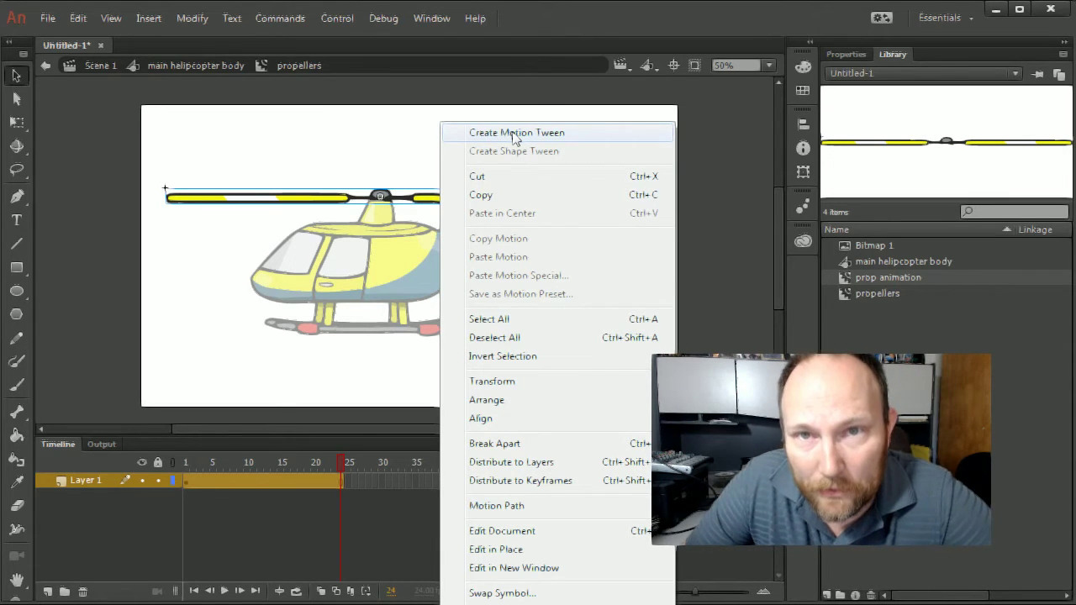
{"action": "left_click", "coordinate": [514, 136]}
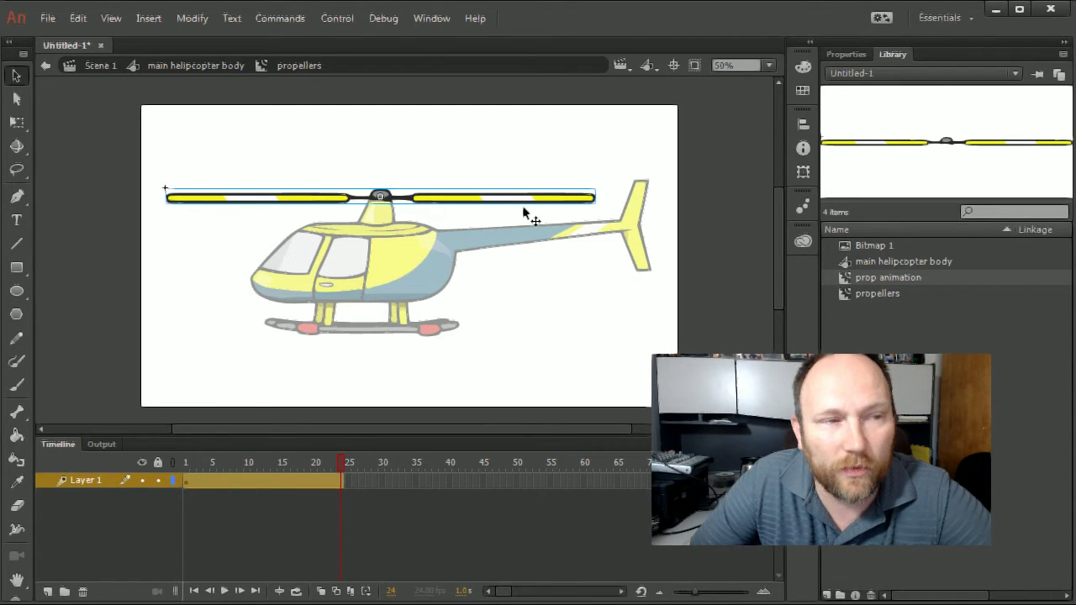
Move the playhead to frame 10 of the tween and select the prop animation instance.
{"action": "left_click", "coordinate": [844, 54]}
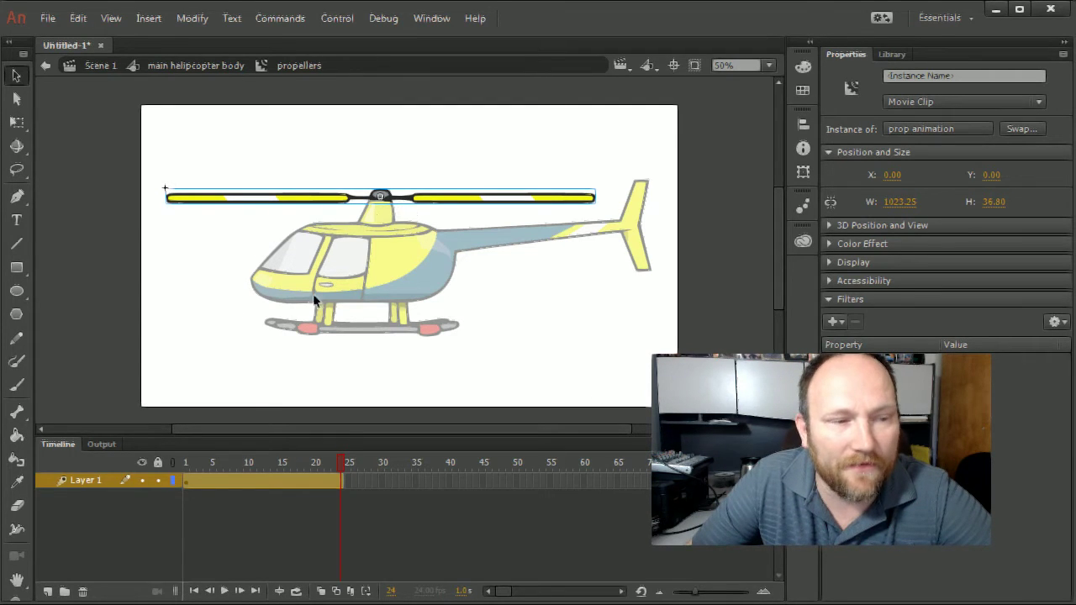
{"action": "left_click", "coordinate": [253, 479]}
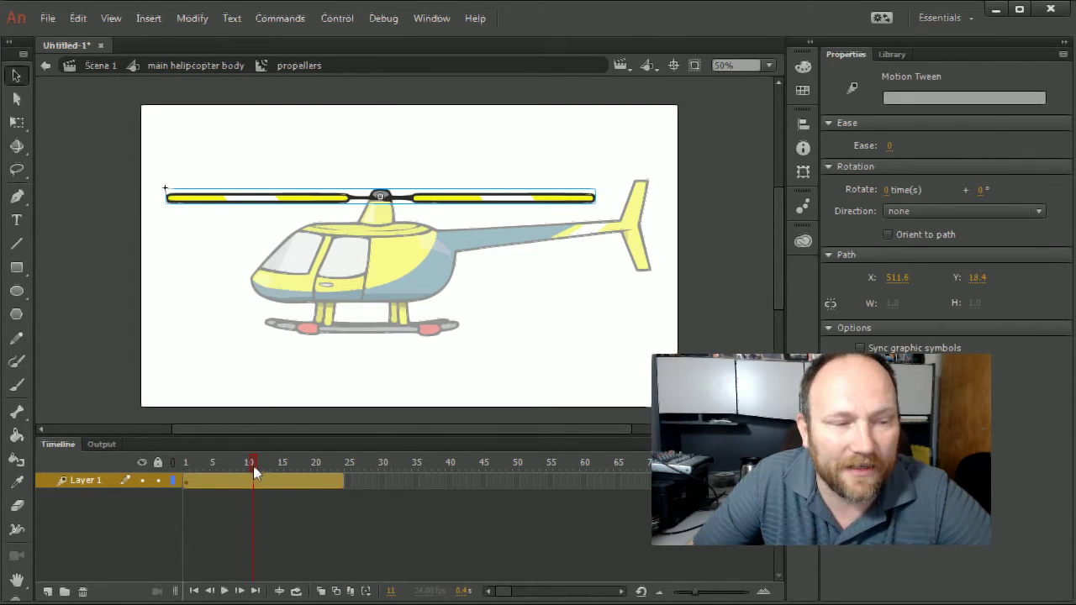
{"action": "left_click", "coordinate": [260, 467]}
{"action": "left_click_drag", "start_coordinate": [259, 469], "coordinate": [256, 472]}
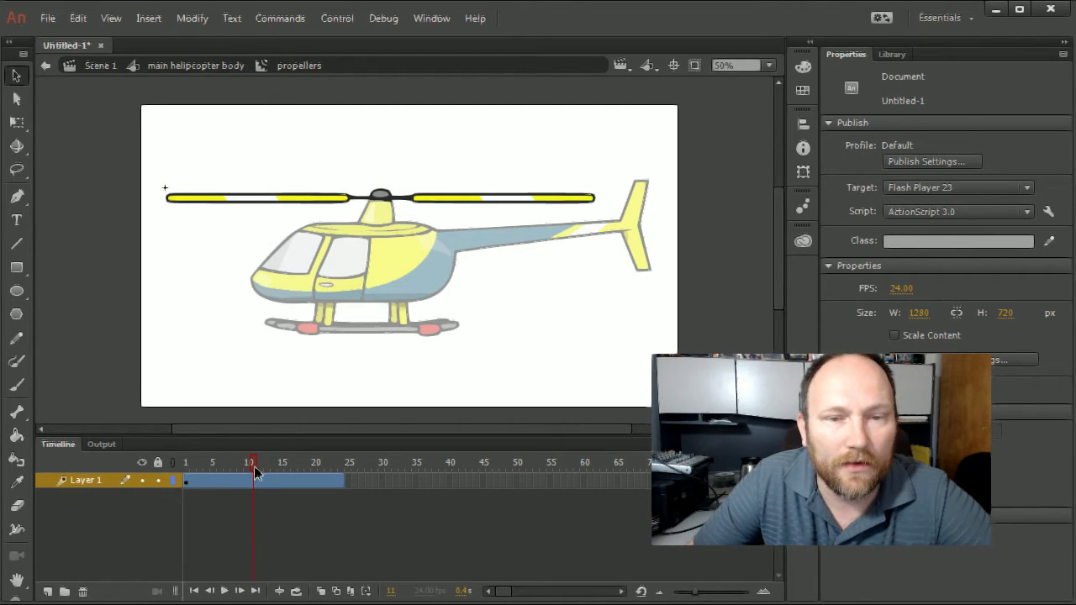
{"action": "left_click", "coordinate": [247, 475]}
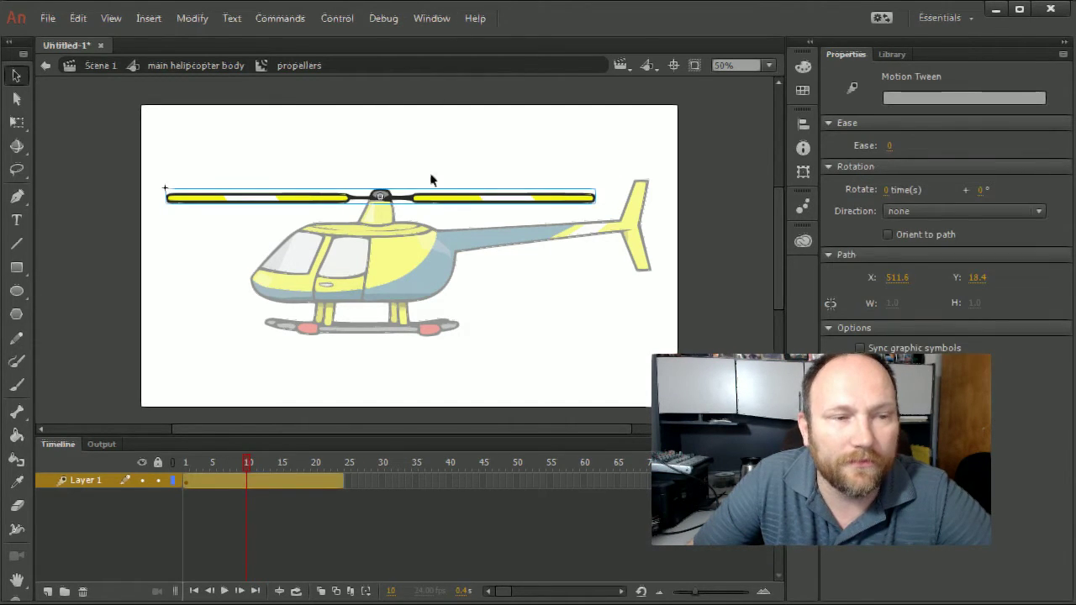
{"action": "left_click", "coordinate": [432, 199]}
{"action": "right_click", "coordinate": [425, 200]}
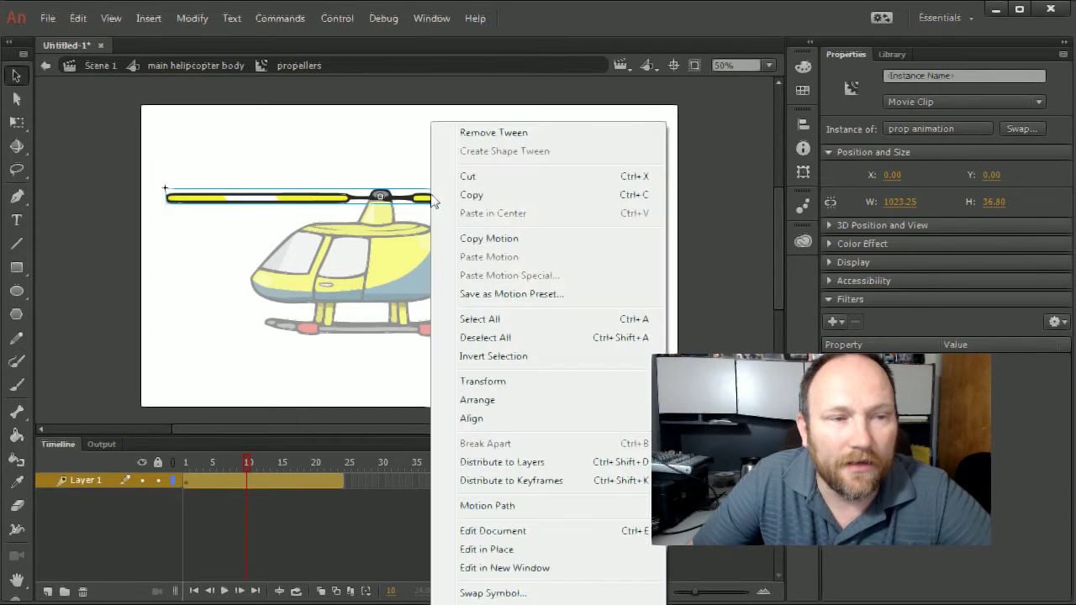
{"action": "key", "text": "Escape"}
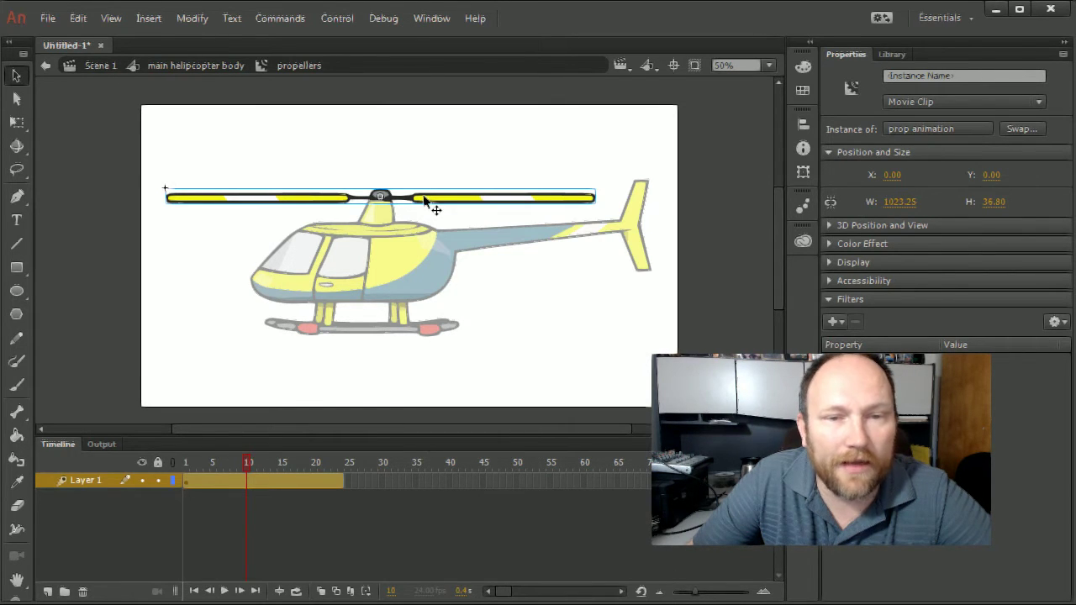
Set the instance's 3D perspective angle to 1 and its vanishing point X and Y to 0.
{"action": "left_click", "coordinate": [828, 224]}
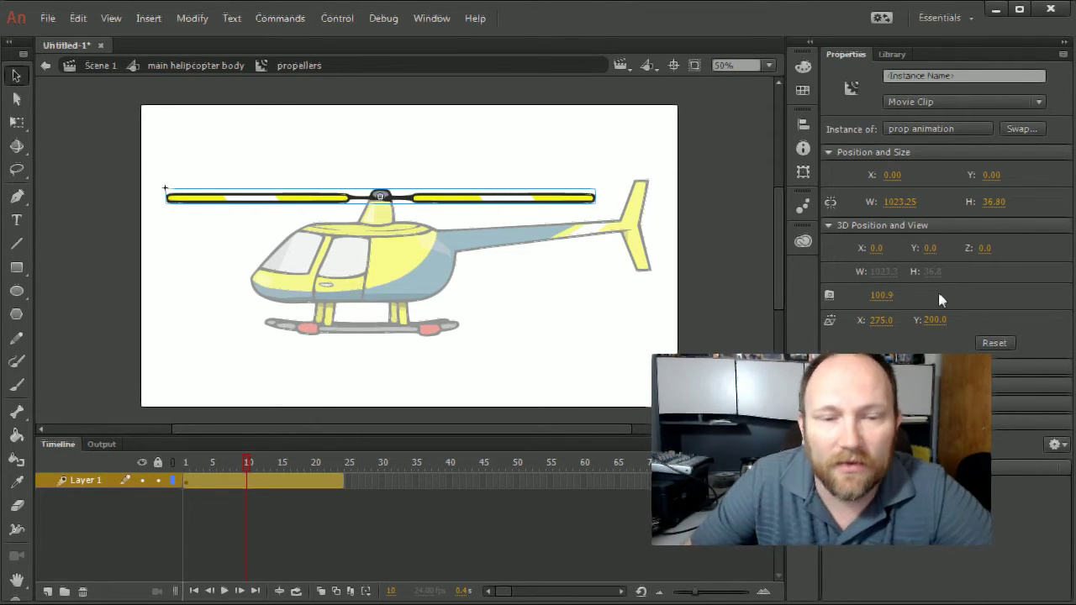
{"action": "left_click", "coordinate": [881, 295]}
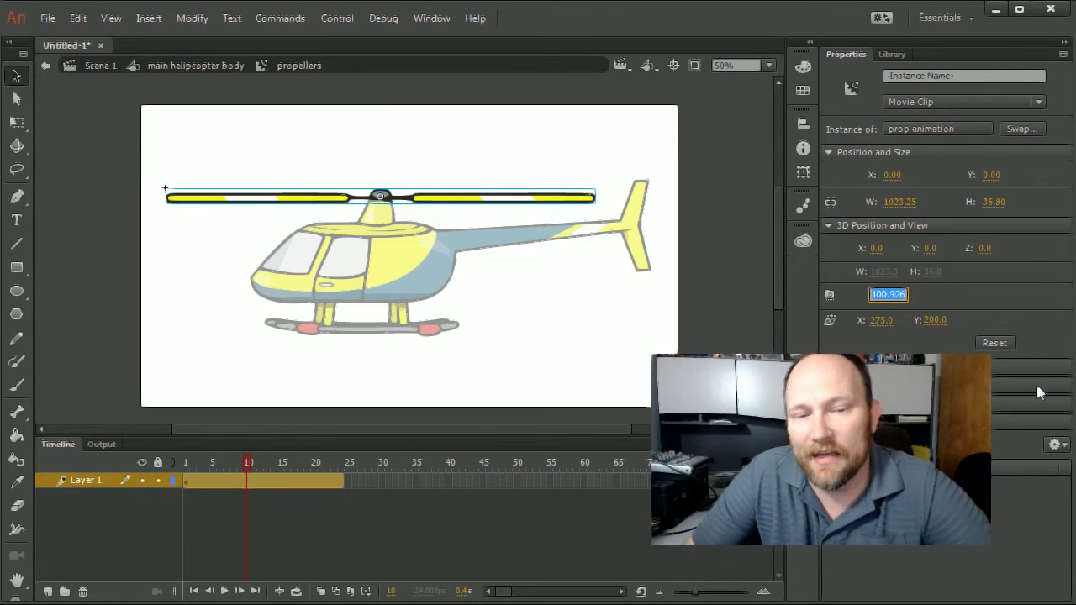
{"action": "type", "text": "1"}
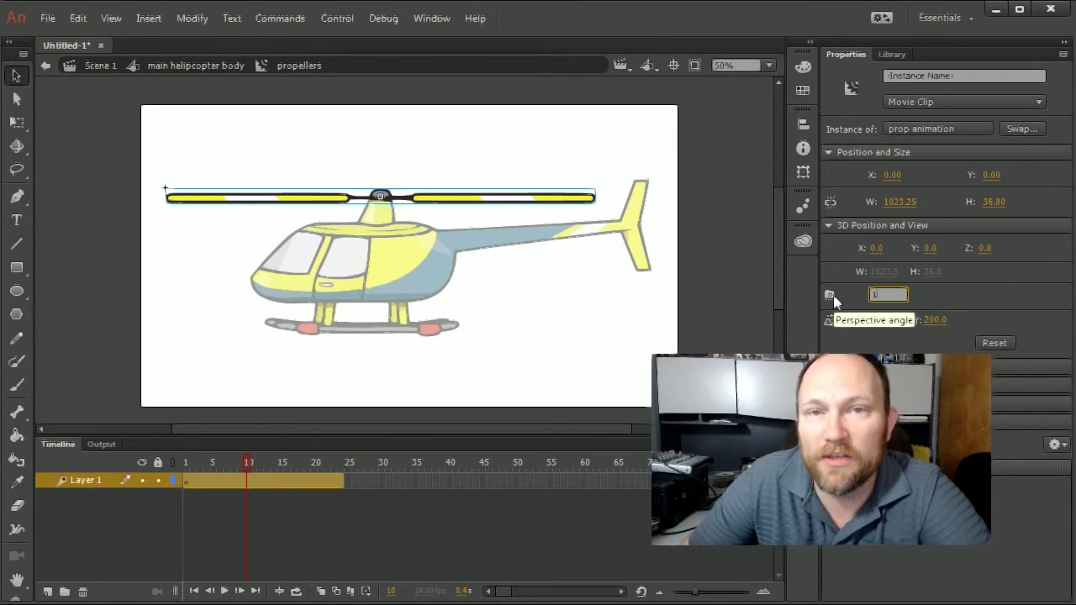
{"action": "key", "text": "Tab"}
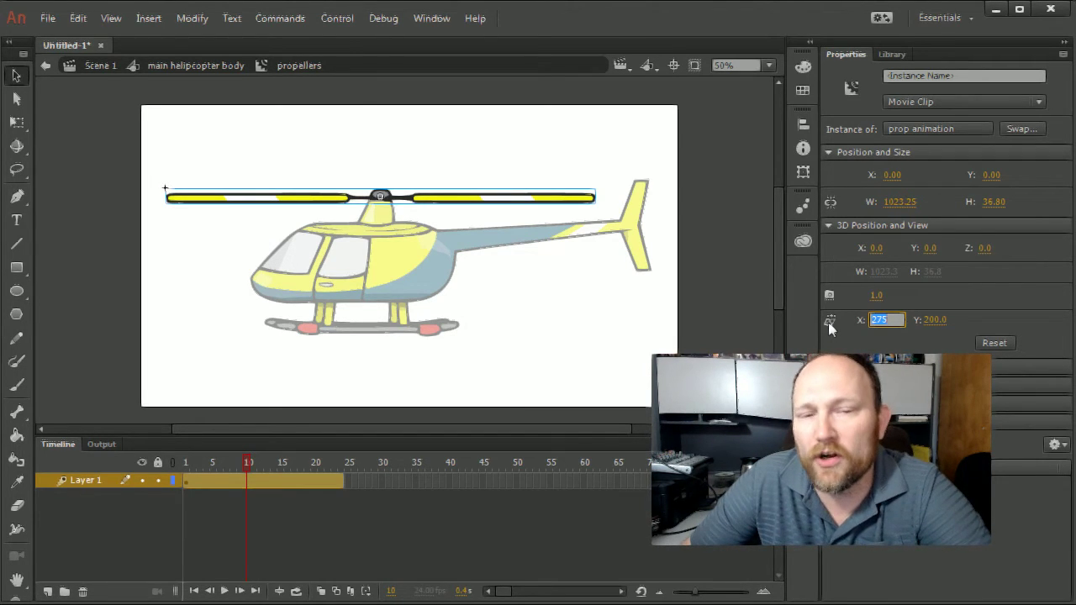
{"action": "type", "text": "0"}
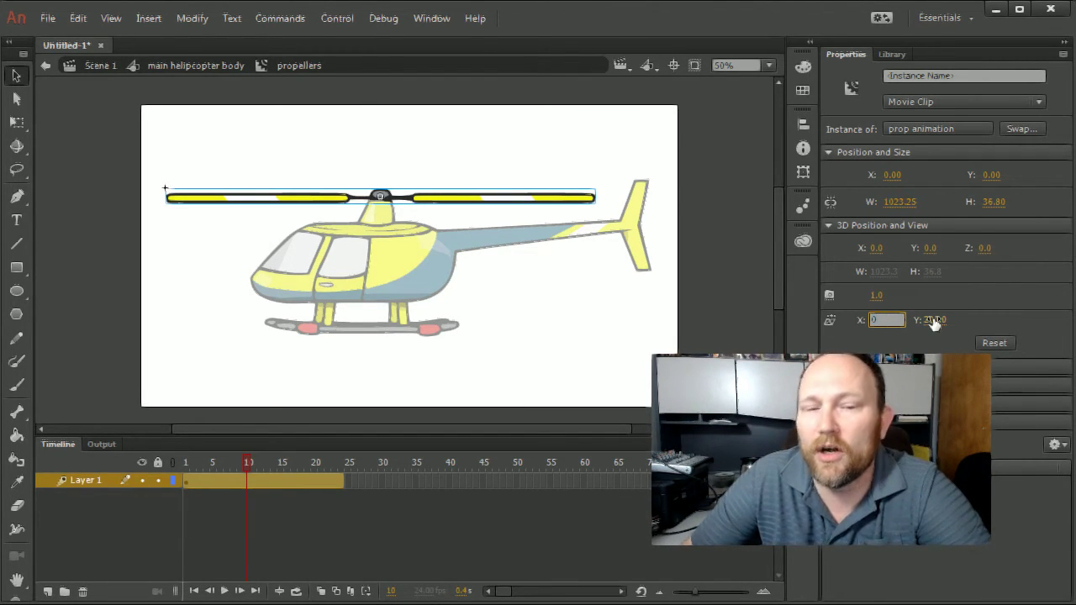
{"action": "key", "text": "Tab"}
{"action": "type", "text": "0"}
{"action": "key", "text": "Return"}
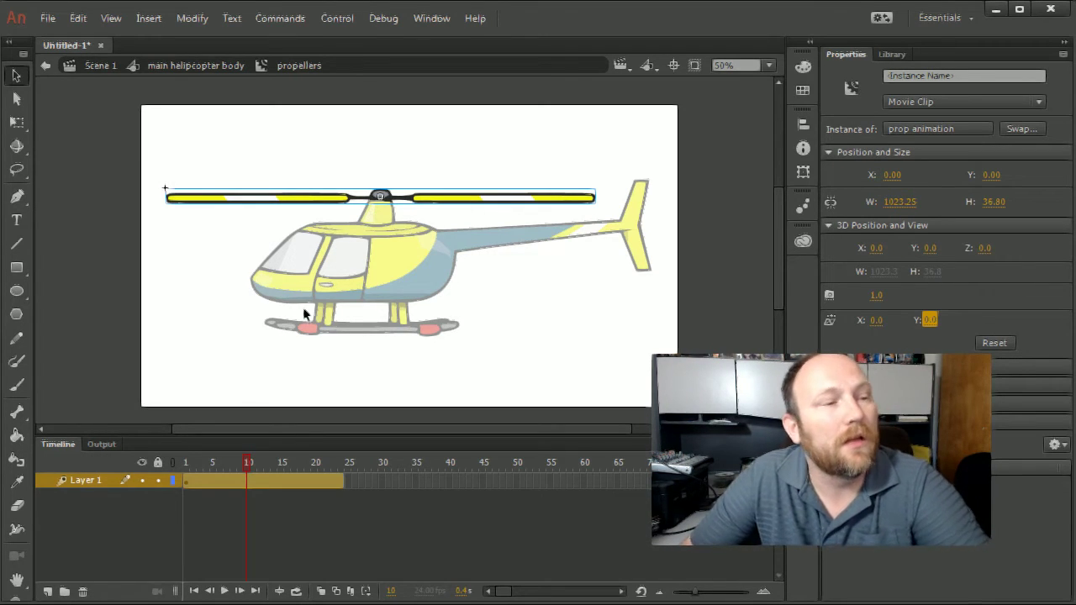
Try to rotate the propellers in 3D at frame 10 with the 3D Rotation tool, undoing the attempts.
{"action": "left_click", "coordinate": [17, 149]}
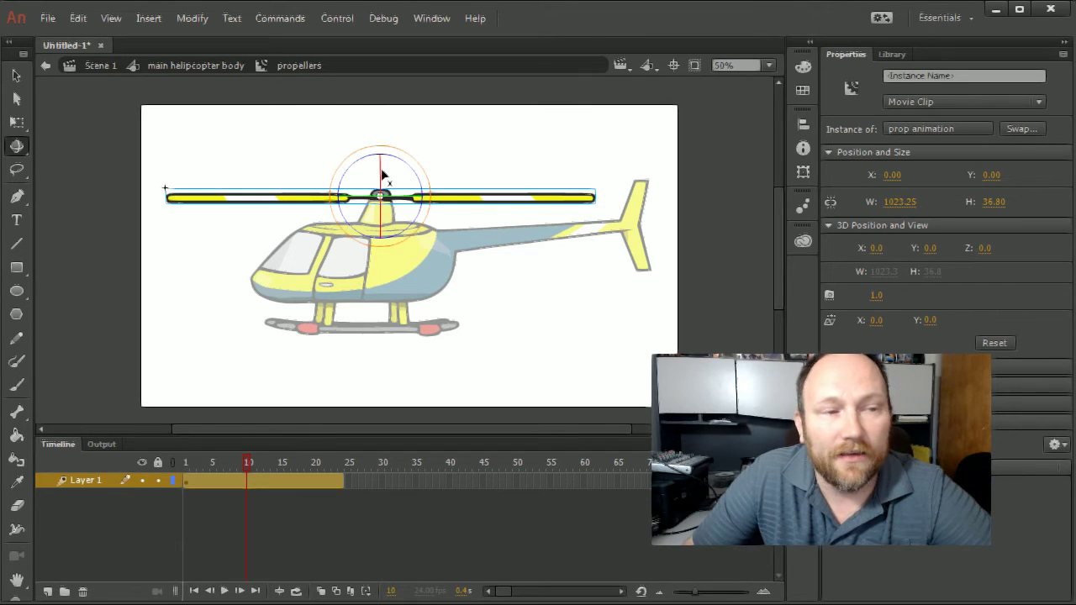
{"action": "left_click_drag", "start_coordinate": [383, 173], "coordinate": [440, 206]}
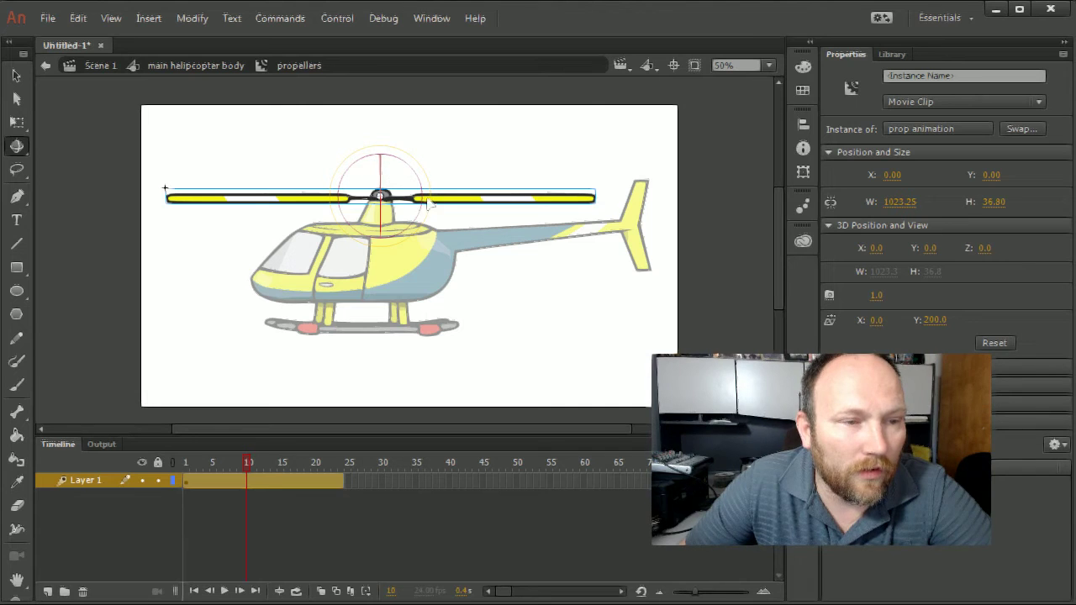
{"action": "left_click_drag", "start_coordinate": [415, 181], "coordinate": [370, 193]}
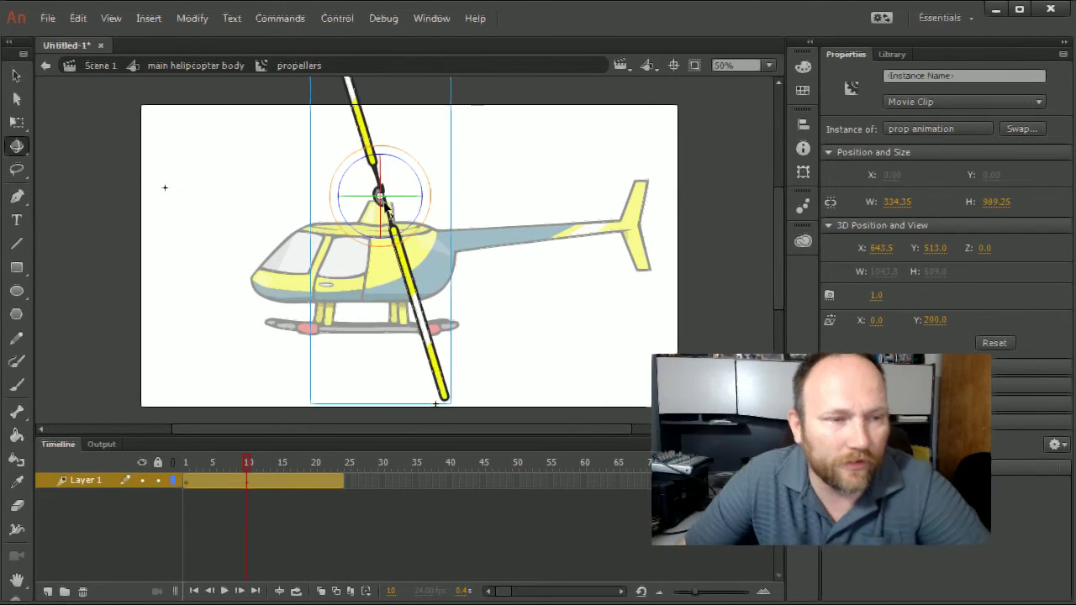
{"action": "key", "text": "ctrl+z"}
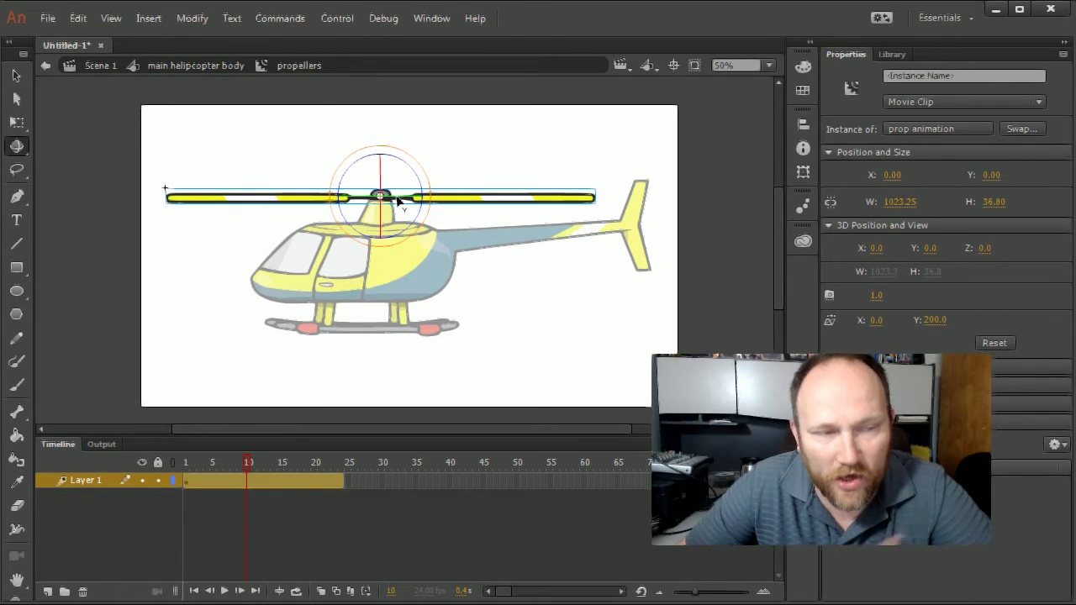
{"action": "left_click_drag", "start_coordinate": [402, 202], "coordinate": [362, 247]}
{"action": "key", "text": "ctrl+z"}
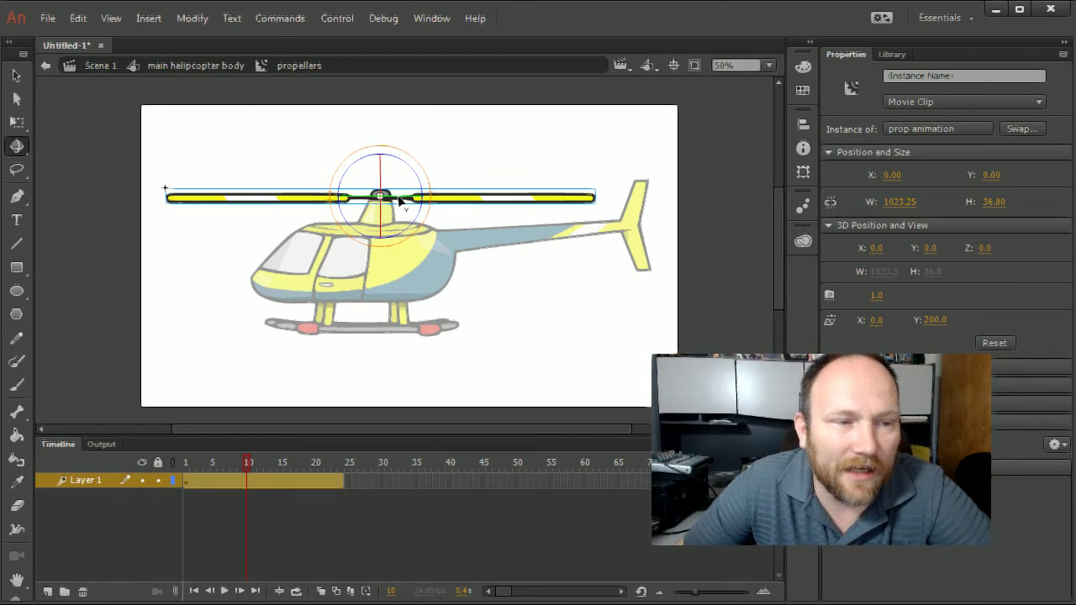
Turn the propellers about half a turn around the Y axis at frame 10 with the 3D Rotation tool.
{"action": "left_click_drag", "start_coordinate": [402, 205], "coordinate": [360, 202]}
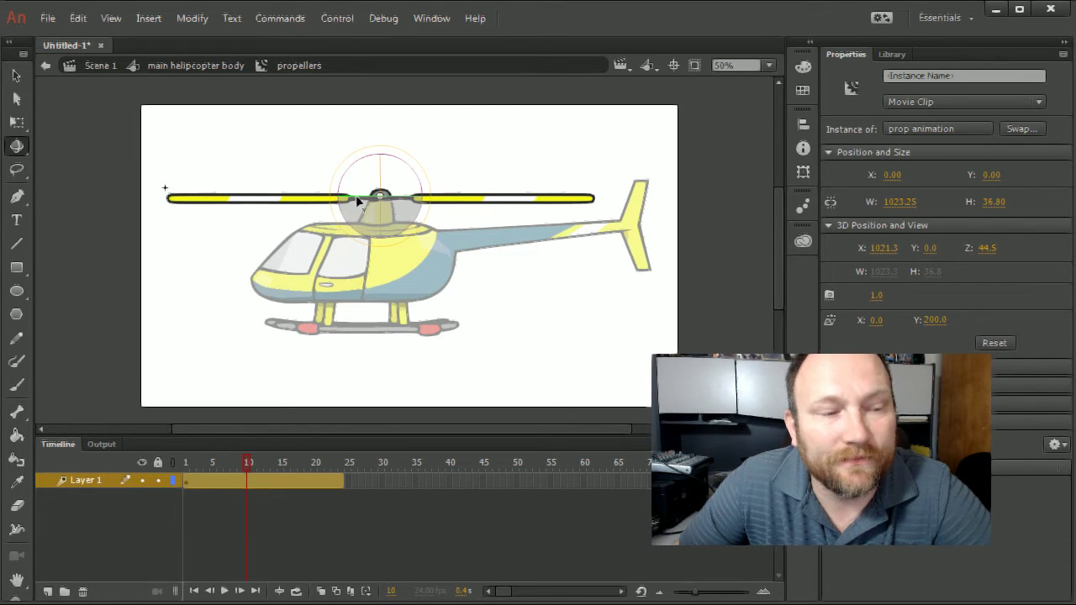
{"action": "left_click_drag", "start_coordinate": [360, 202], "coordinate": [362, 202]}
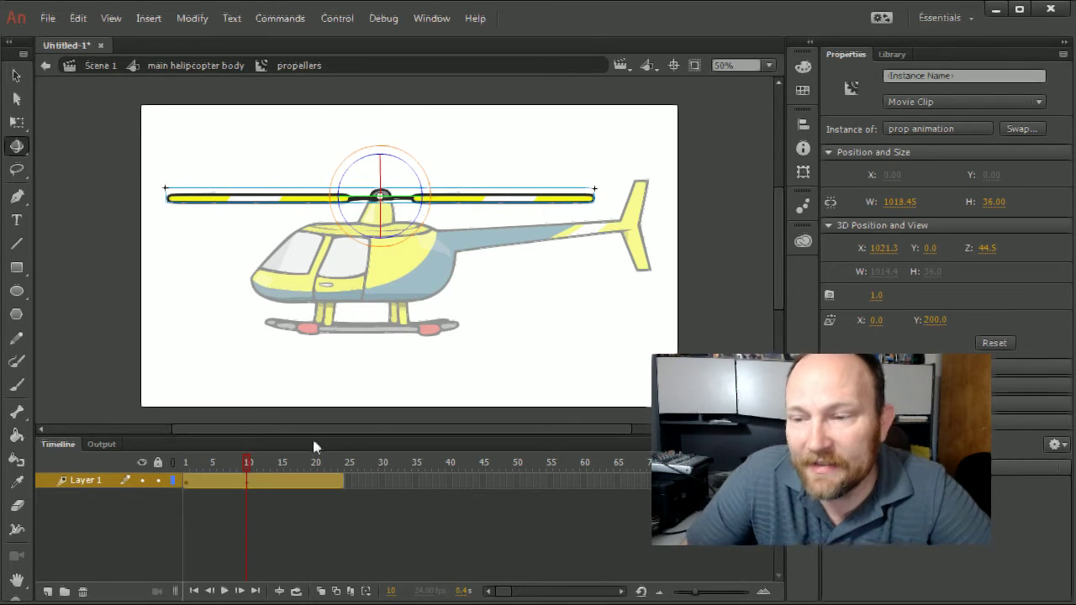
Turn the propellers about another half turn around the Y axis at frame 24 with the 3D Rotation tool.
{"action": "left_click", "coordinate": [259, 481]}
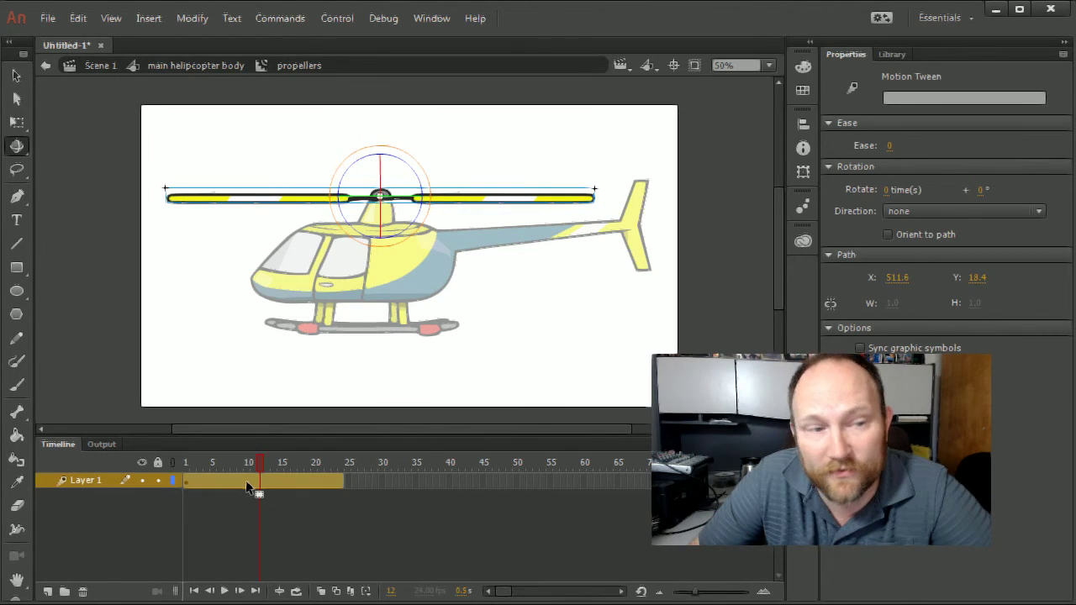
{"action": "left_click", "coordinate": [294, 464]}
{"action": "left_click", "coordinate": [342, 464]}
{"action": "left_click", "coordinate": [340, 481]}
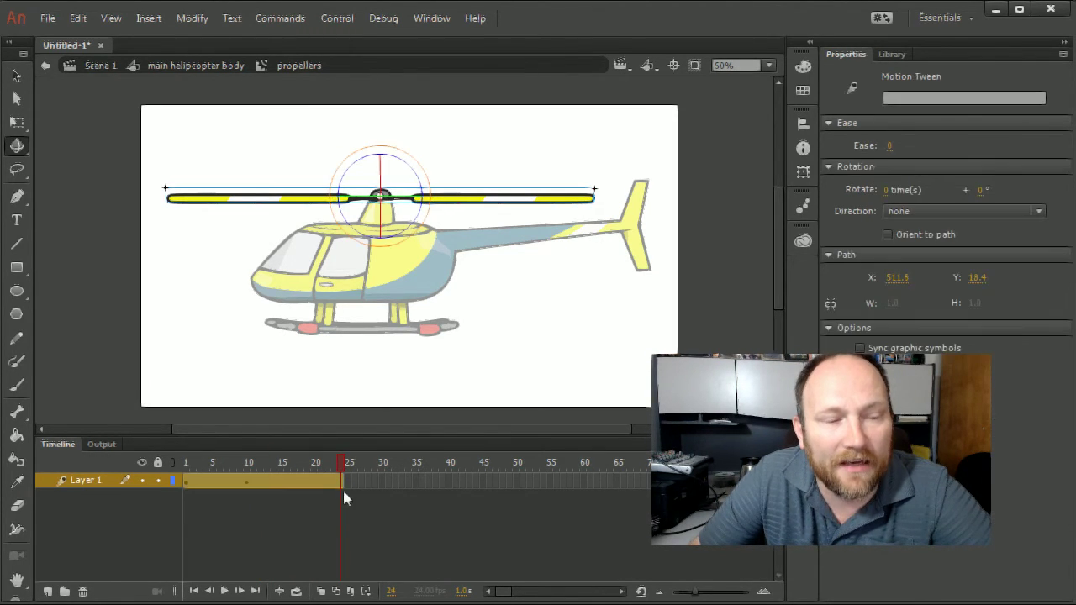
{"action": "left_click_drag", "start_coordinate": [368, 199], "coordinate": [412, 201]}
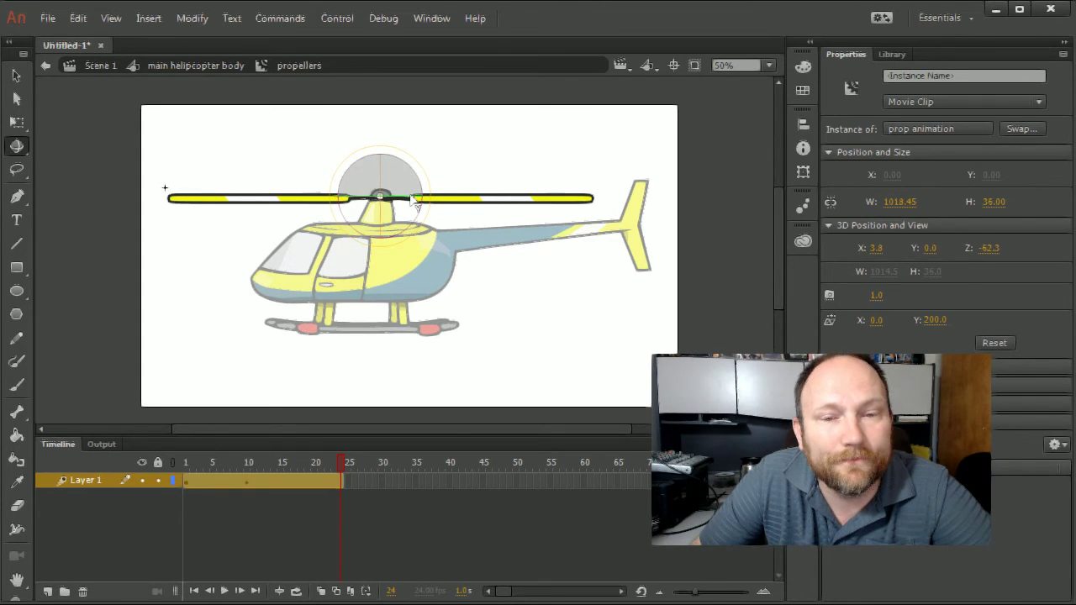
{"action": "left_click_drag", "start_coordinate": [414, 202], "coordinate": [414, 203]}
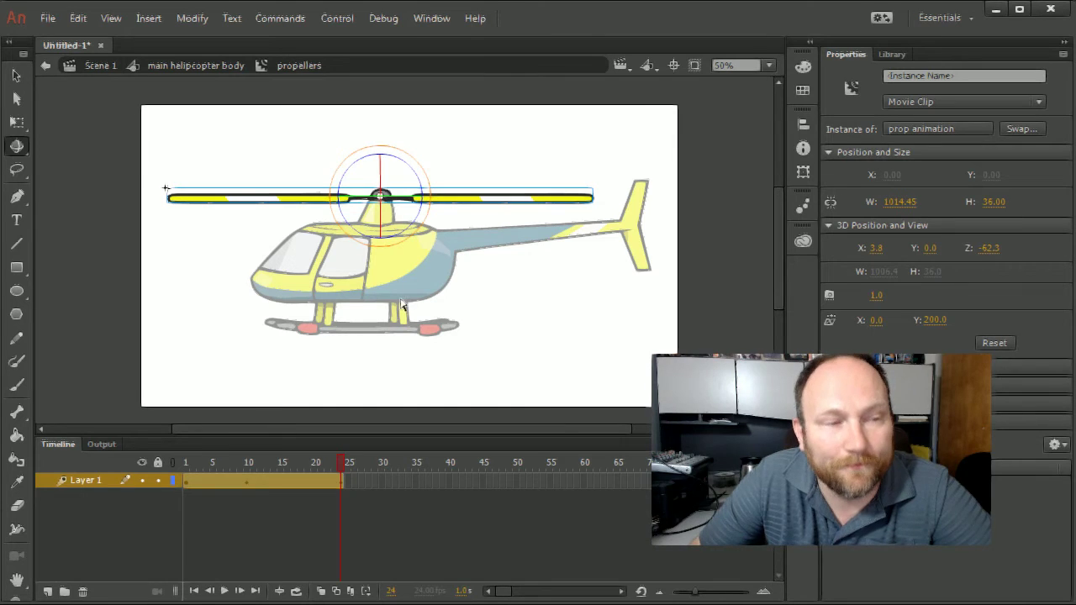
Scrub through the tween to check the propeller spin and move its frame 10 keyframe to frame 12.
{"action": "left_click", "coordinate": [339, 480]}
{"action": "left_click_drag", "start_coordinate": [340, 462], "coordinate": [149, 442]}
{"action": "left_click", "coordinate": [380, 195]}
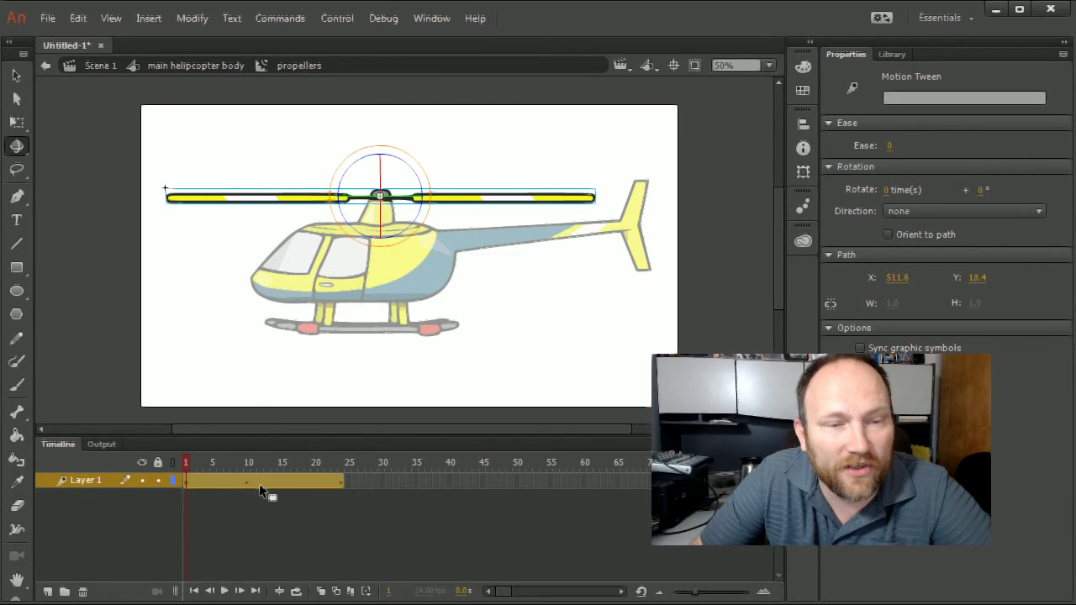
{"action": "left_click", "coordinate": [448, 200]}
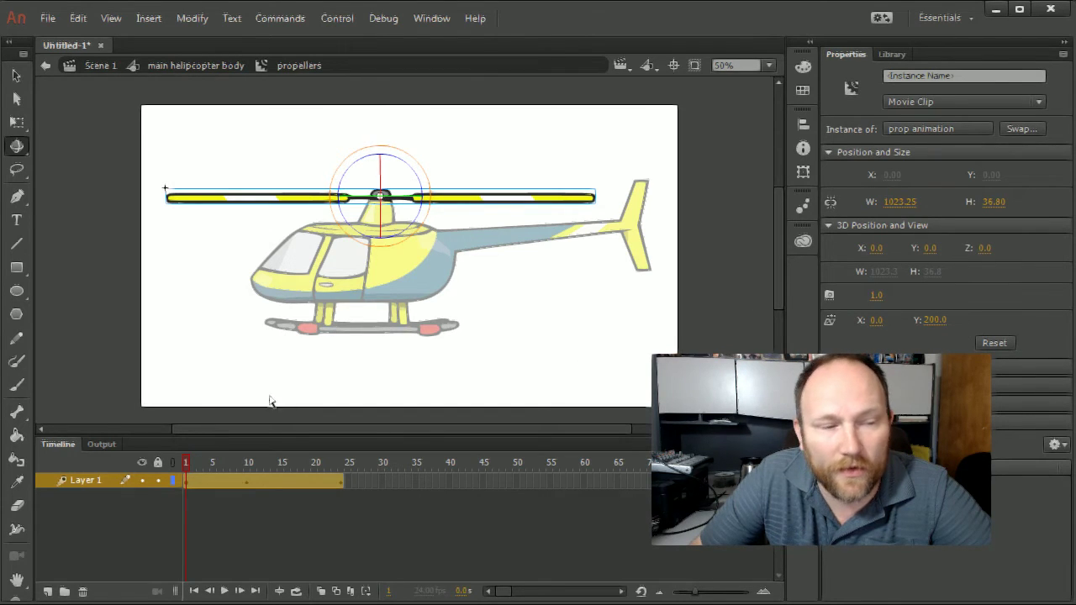
{"action": "left_click_drag", "start_coordinate": [184, 463], "coordinate": [248, 467]}
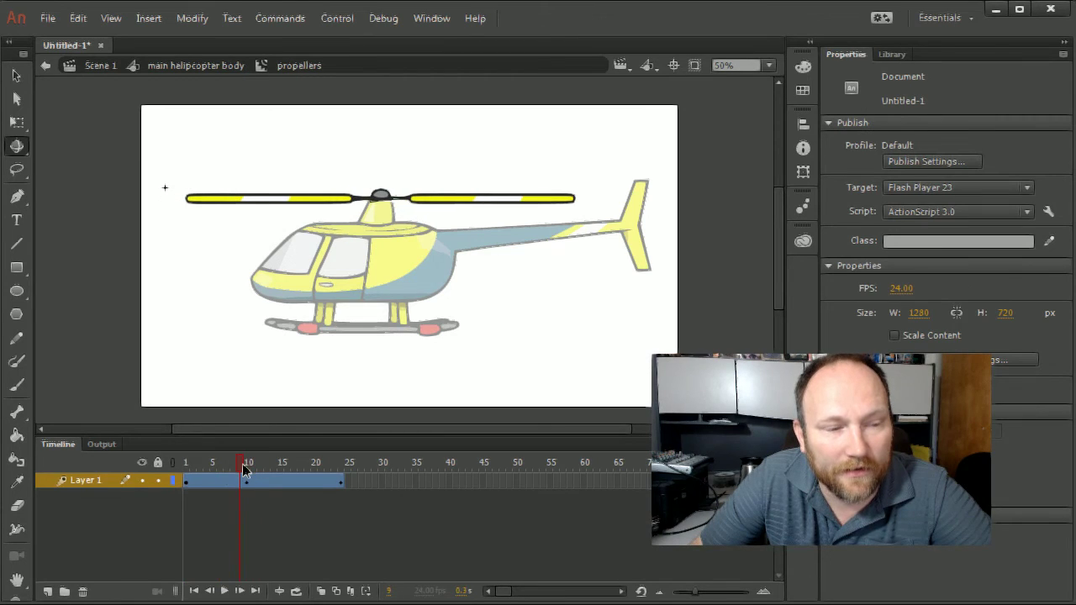
{"action": "left_click", "coordinate": [248, 480]}
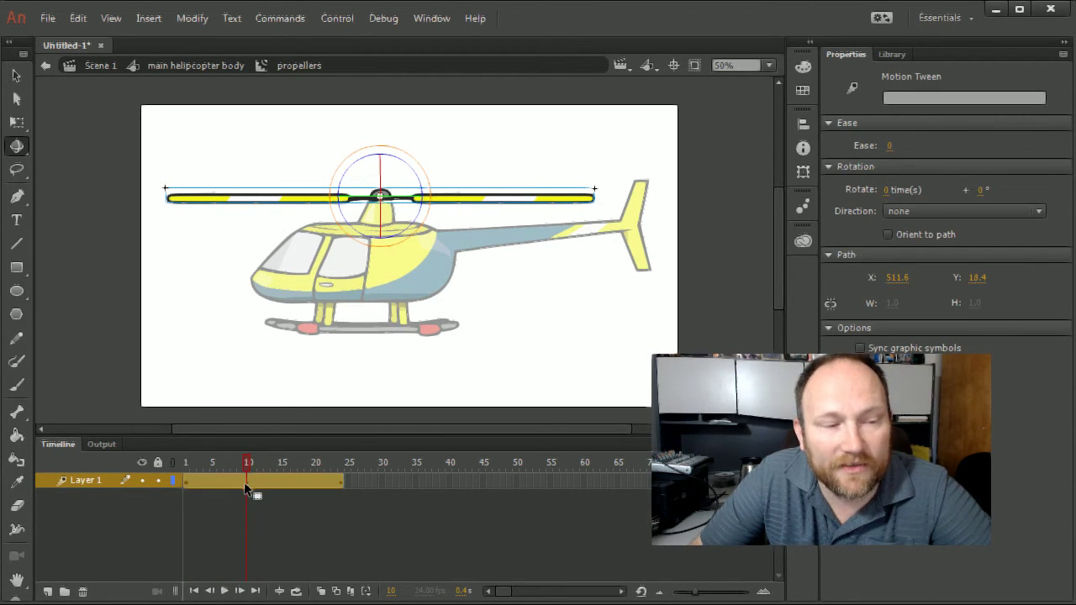
{"action": "left_click", "coordinate": [257, 495]}
{"action": "key", "text": "comma"}
{"action": "key", "text": "comma"}
{"action": "key", "text": "comma"}
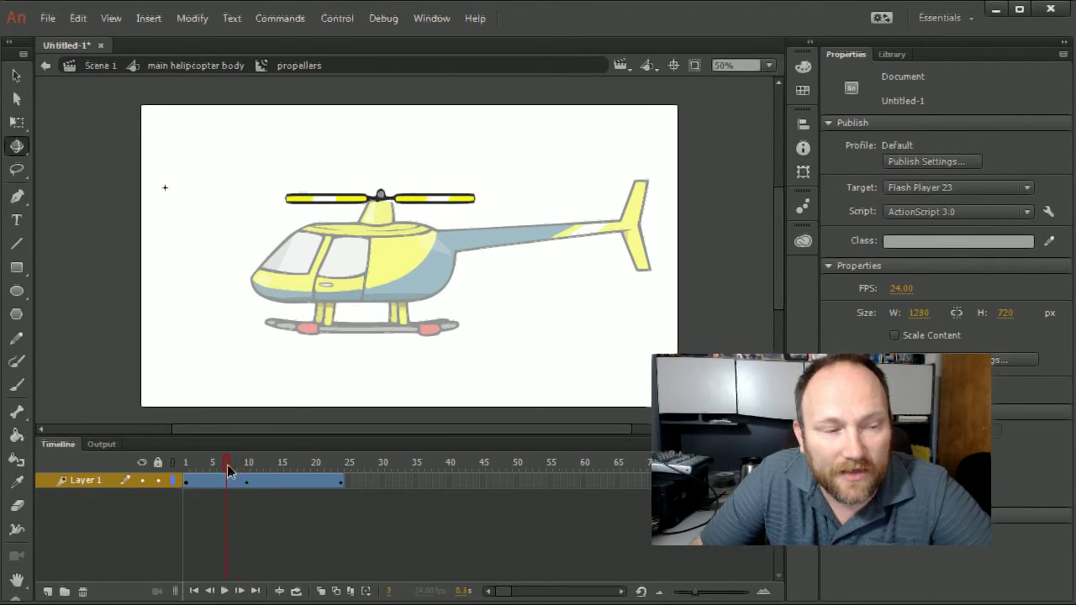
{"action": "left_click", "coordinate": [246, 481]}
{"action": "left_click_drag", "start_coordinate": [235, 480], "coordinate": [259, 487]}
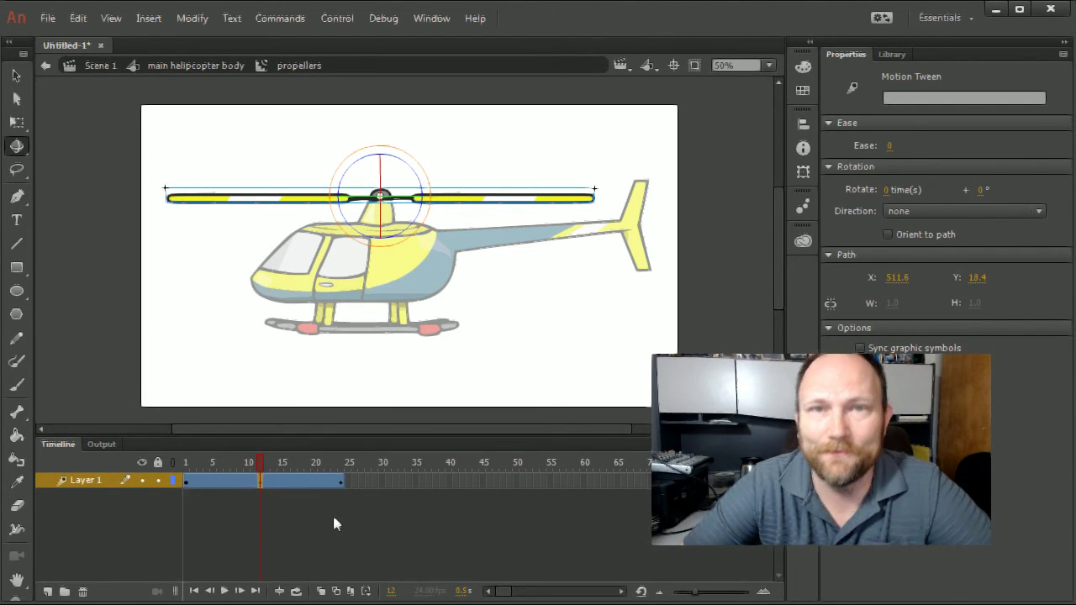
Extend Layer 1 of Scene 1 to frame 120 and preview the movie.
{"action": "left_click", "coordinate": [105, 66]}
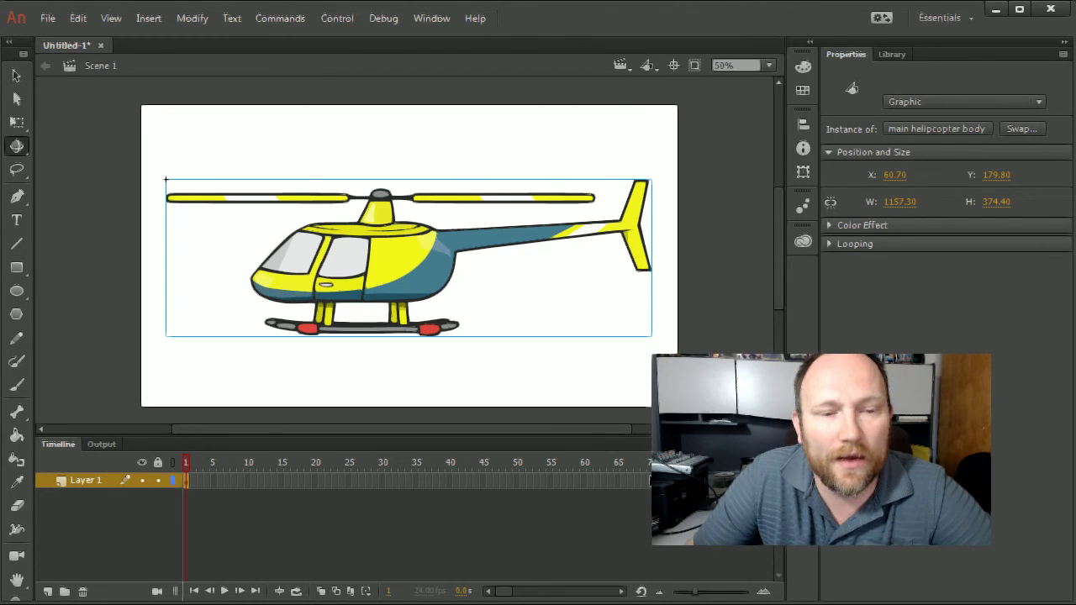
{"action": "key", "text": "Escape"}
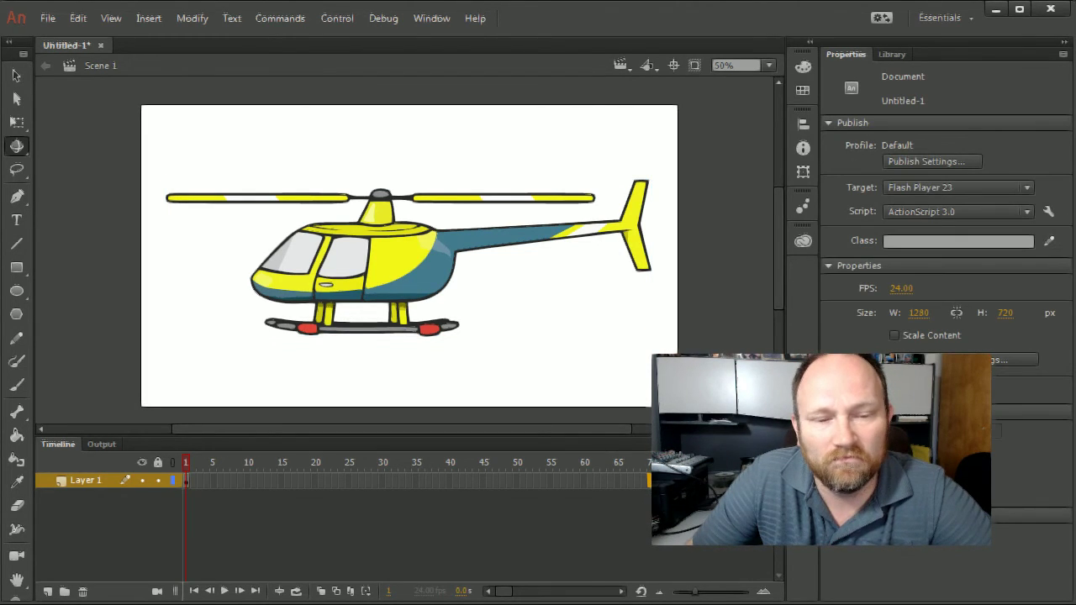
{"action": "left_click_drag", "start_coordinate": [507, 593], "coordinate": [517, 594]}
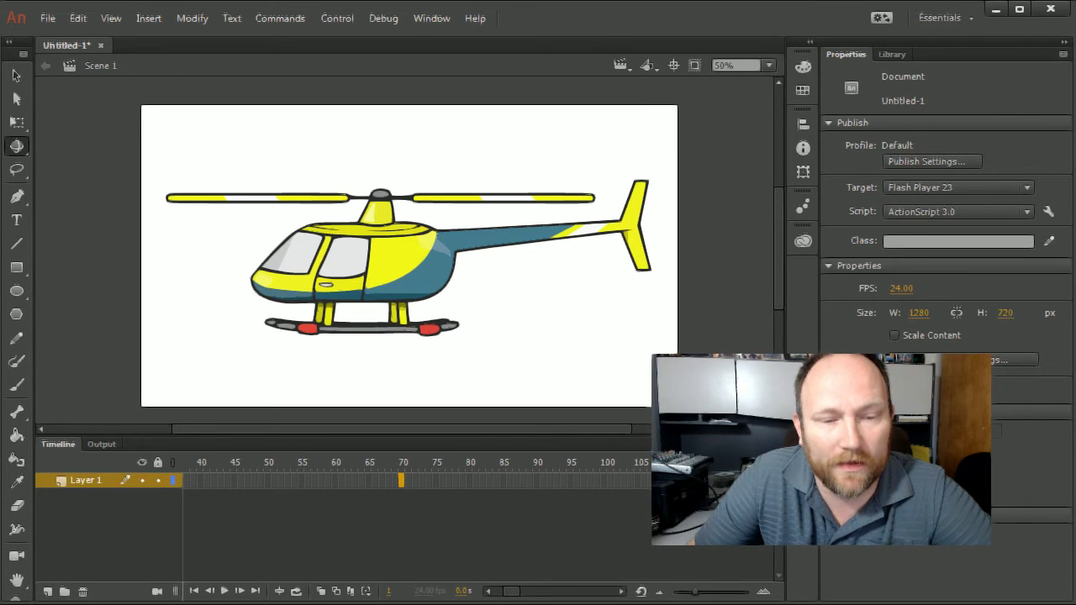
{"action": "left_click", "coordinate": [739, 480]}
{"action": "key", "text": "F5"}
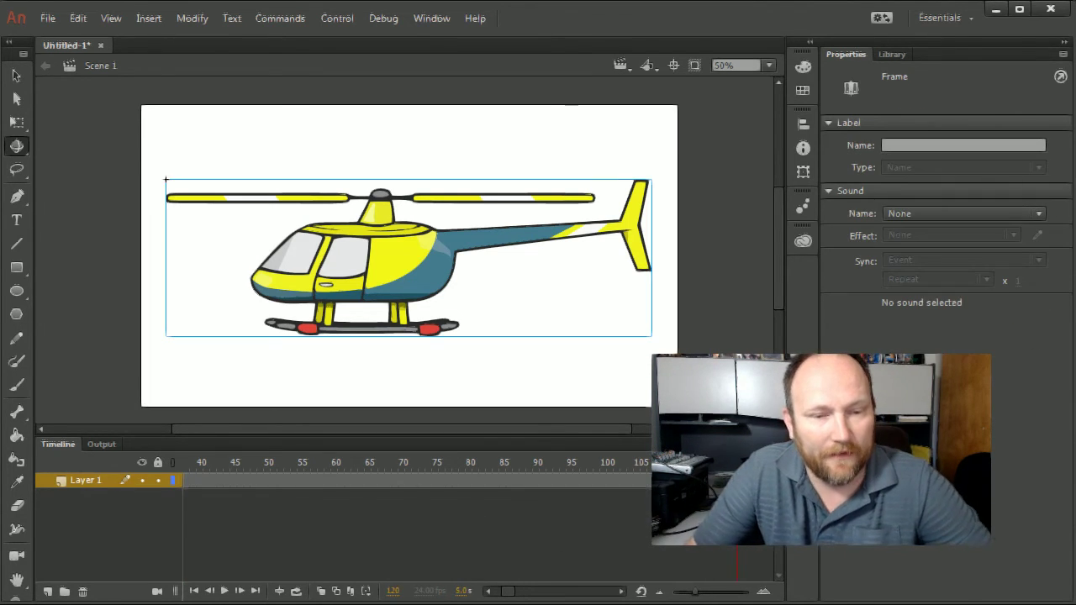
{"action": "key", "text": "ctrl+Return"}
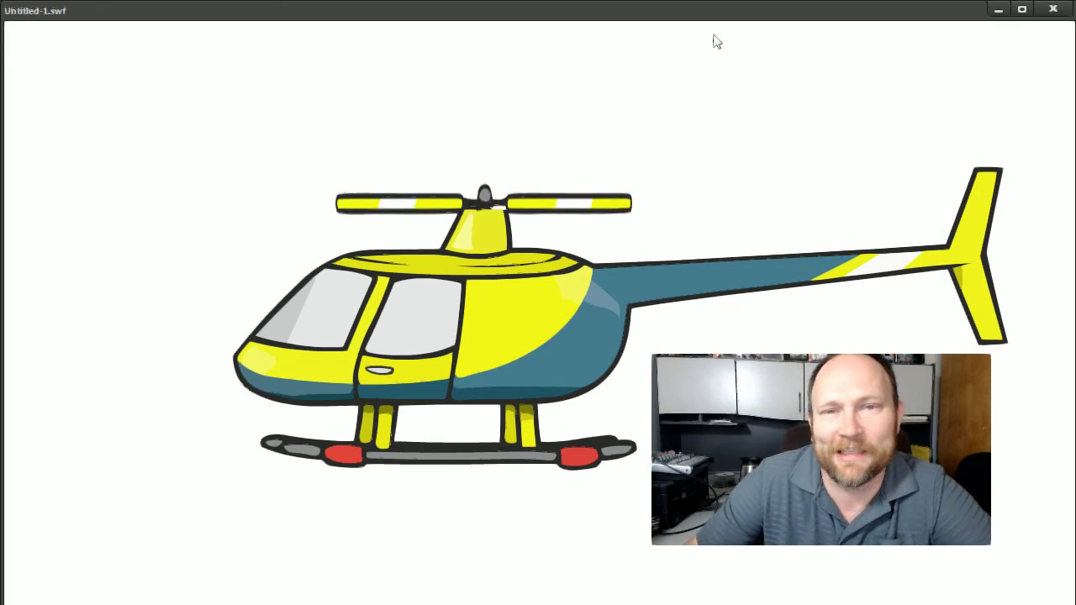
{"action": "left_click", "coordinate": [1052, 9]}
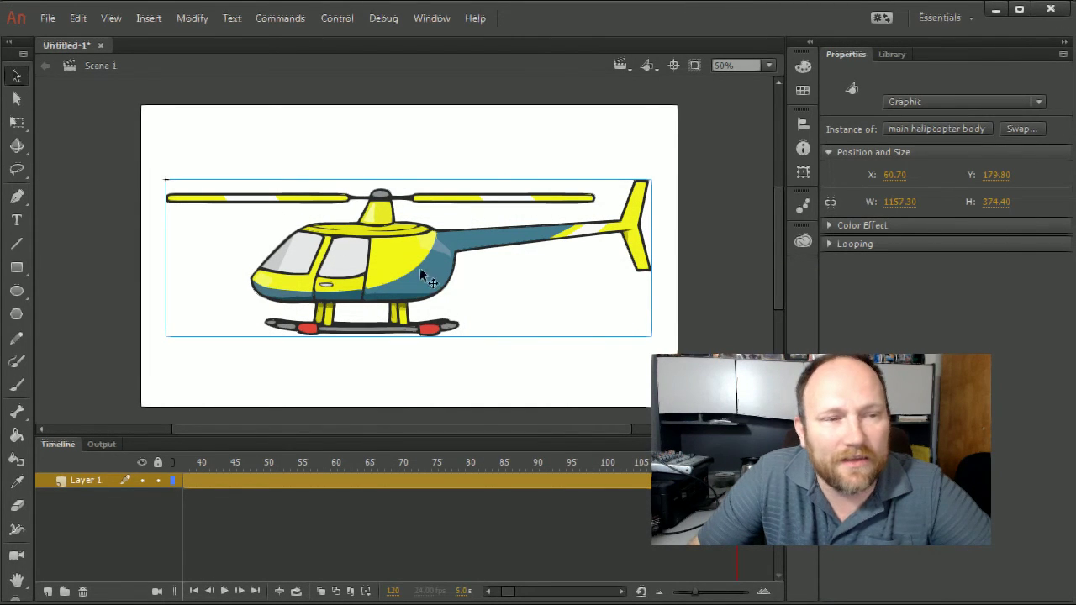
Scale the helicopter down to about 633 by 205 px and move it partly off the stage's upper-right corner.
{"action": "key", "text": "q"}
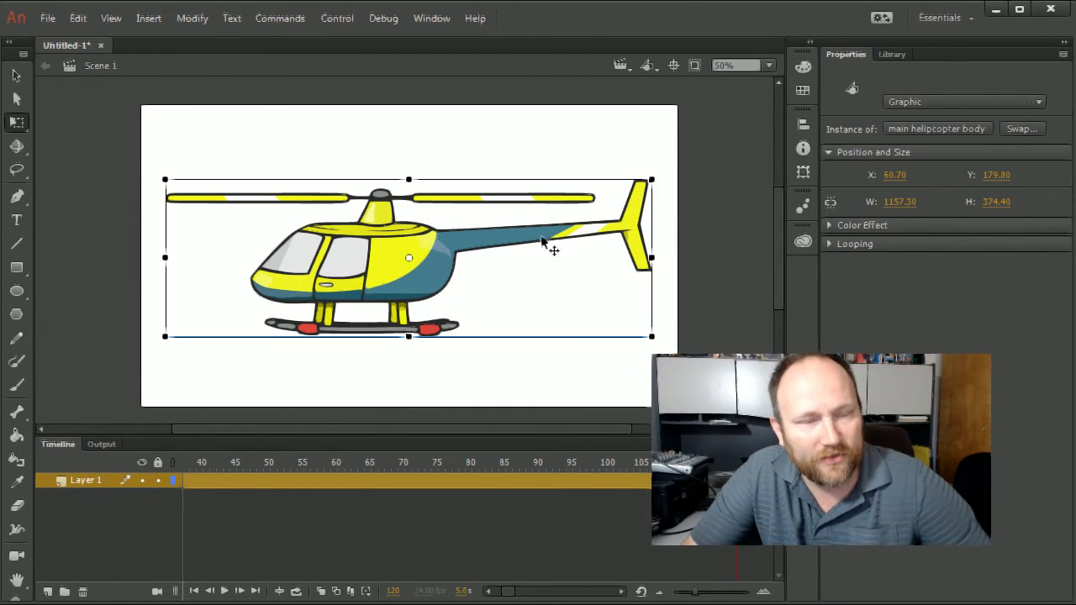
{"action": "left_click_drag", "start_coordinate": [653, 178], "coordinate": [544, 204]}
{"action": "left_click_drag", "start_coordinate": [443, 259], "coordinate": [685, 165]}
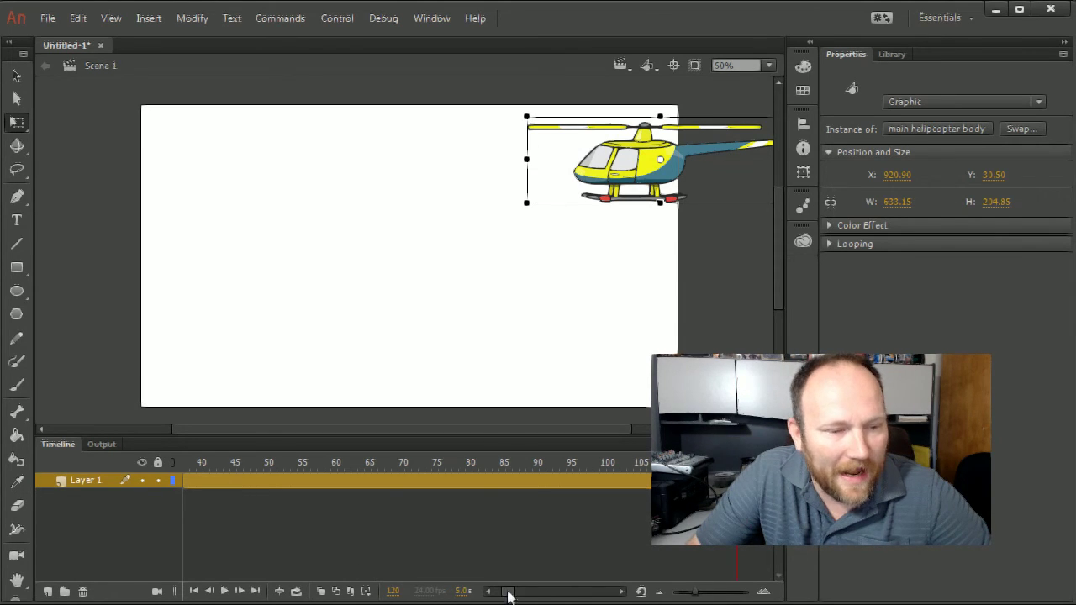
Create a motion tween on the helicopter starting from frame 1 of Scene 1.
{"action": "left_click", "coordinate": [185, 479]}
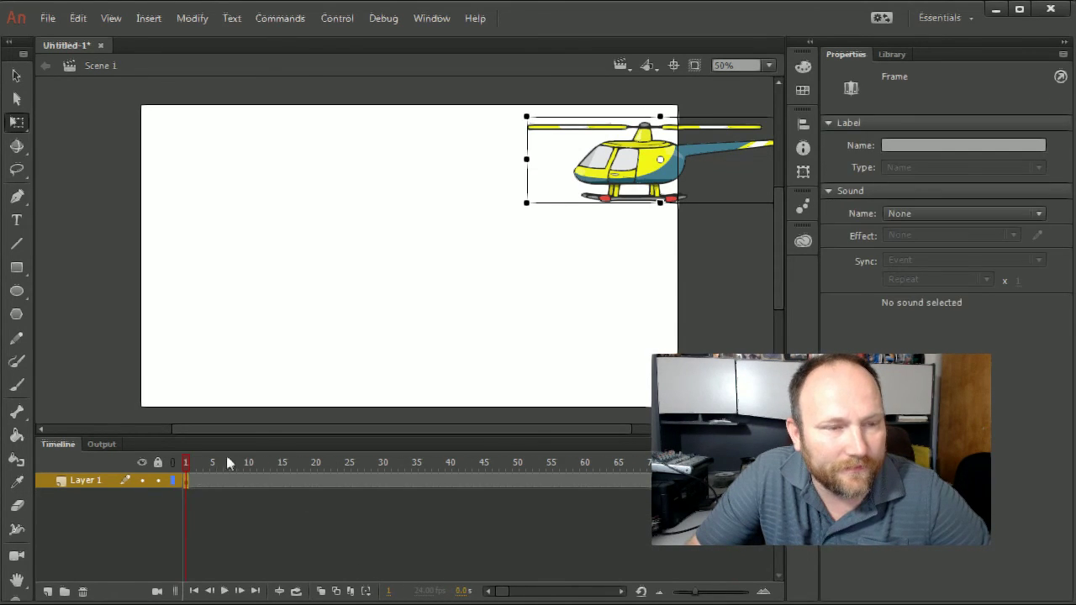
{"action": "right_click", "coordinate": [639, 168]}
{"action": "left_click", "coordinate": [719, 129]}
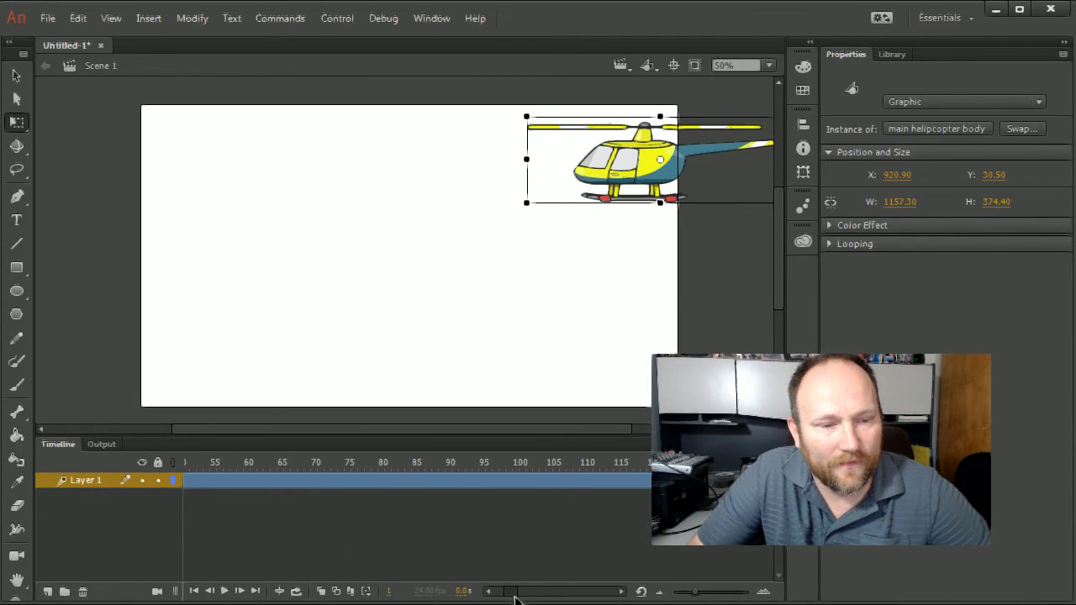
Move the helicopter near the stage centre and shrink it to a tiny size at frame 120, and test the movie.
{"action": "left_click", "coordinate": [645, 482]}
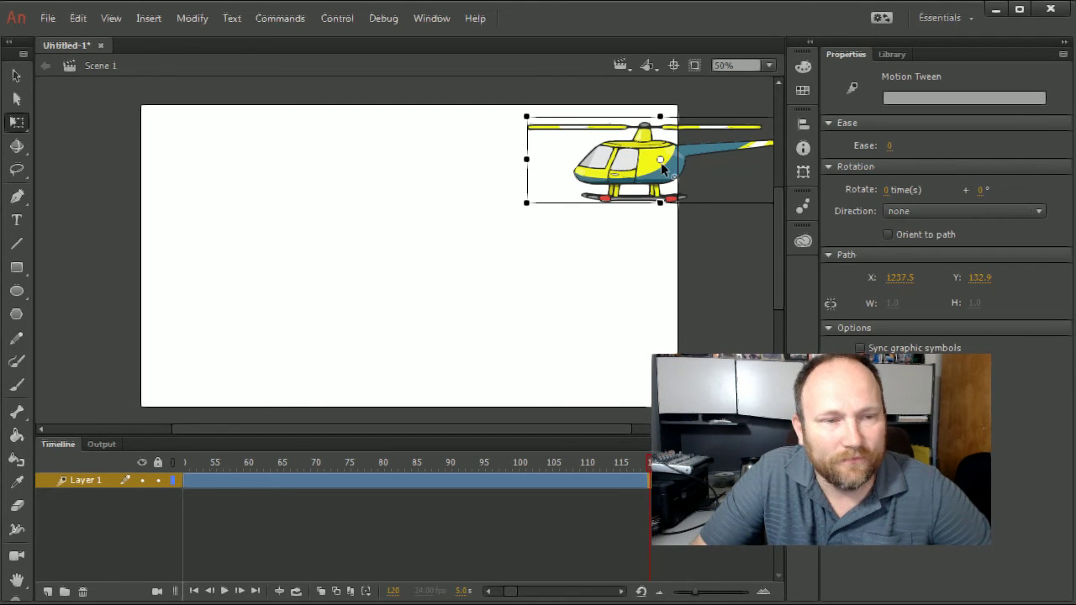
{"action": "left_click_drag", "start_coordinate": [649, 176], "coordinate": [415, 282]}
{"action": "left_click_drag", "start_coordinate": [559, 222], "coordinate": [472, 252]}
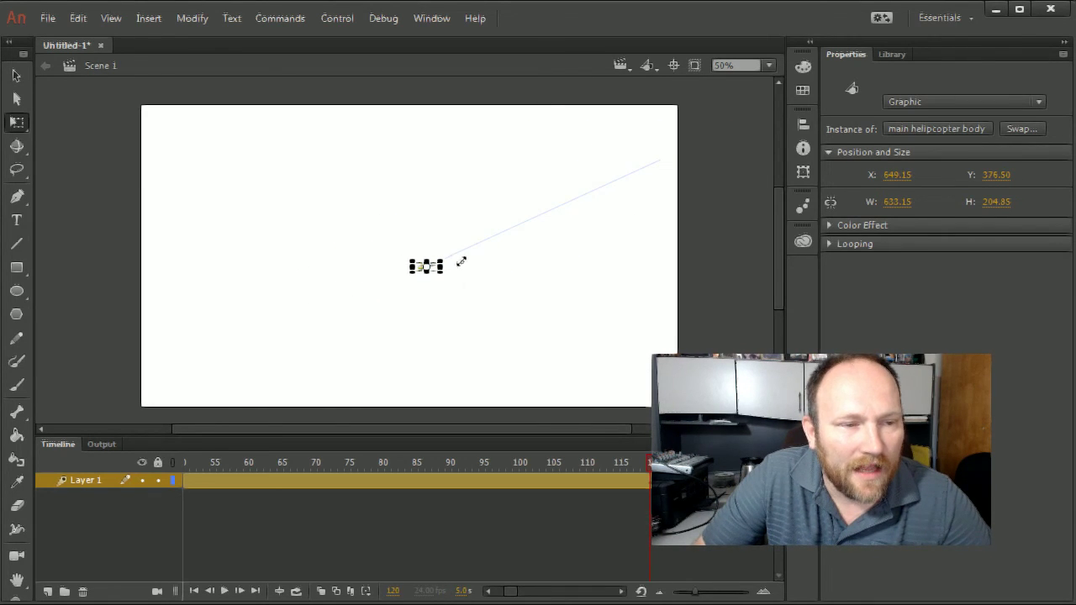
{"action": "left_click", "coordinate": [529, 287]}
{"action": "key", "text": "ctrl+Return"}
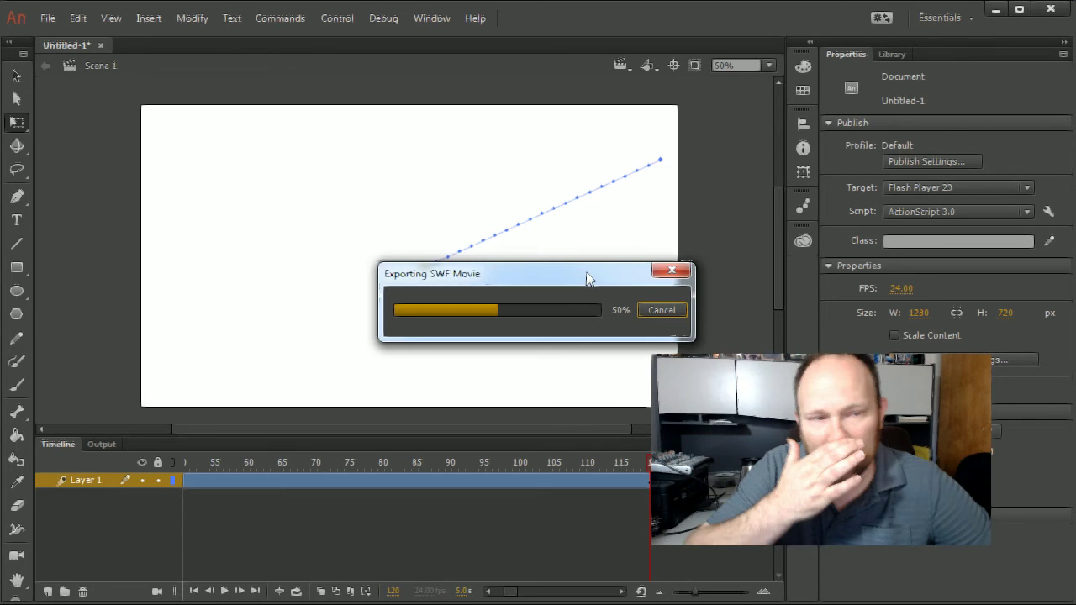